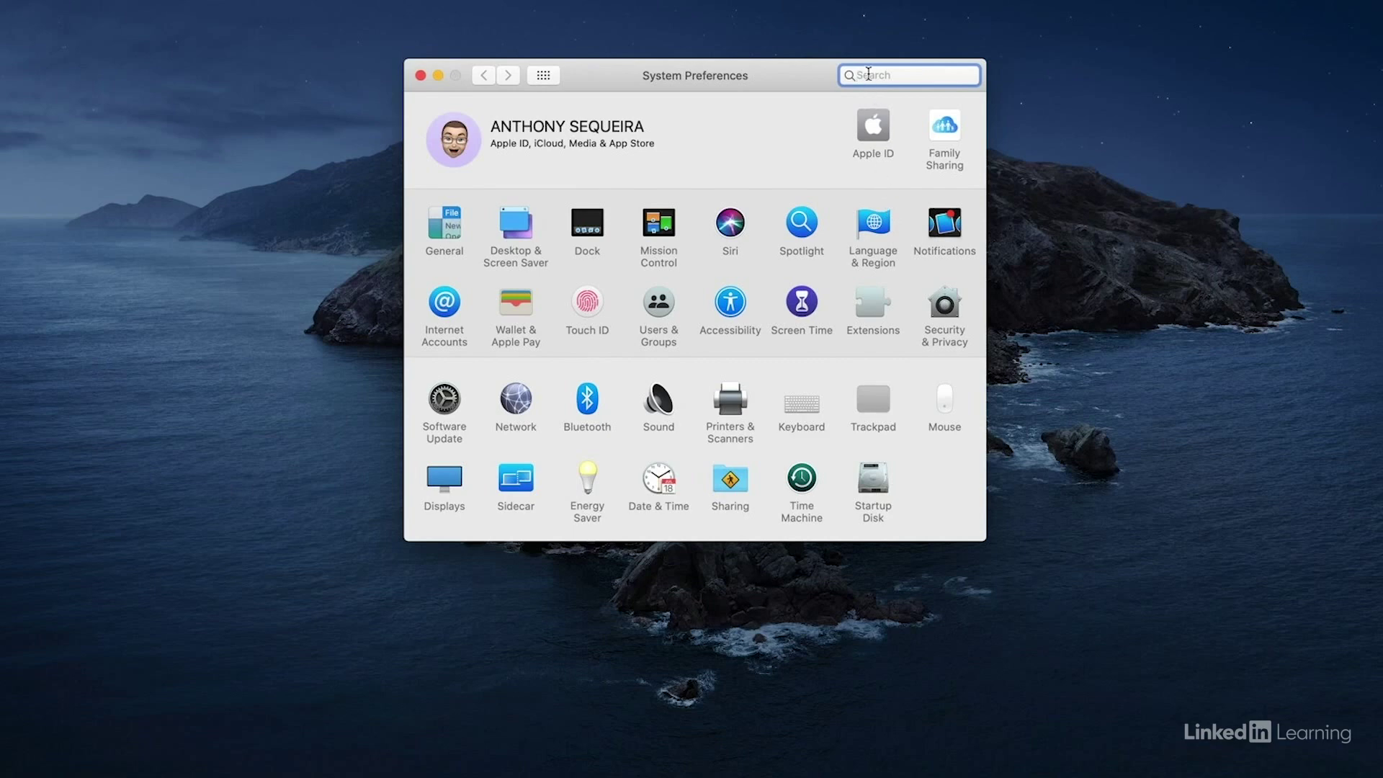
{"action": "type", "text": "Networ"}
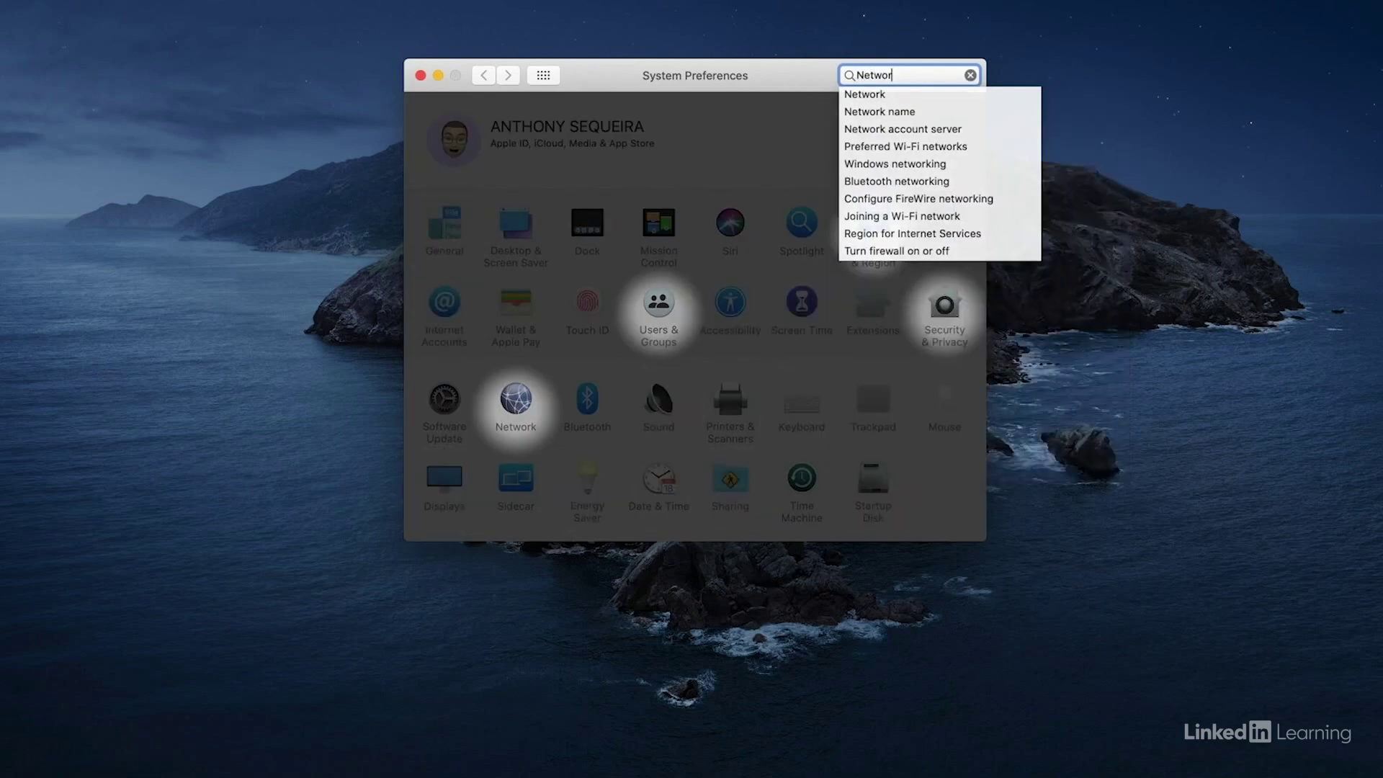
{"action": "type", "text": "k"}
- Open the Network pane's Advanced Wi-Fi settings and view the TCP/IP details
{"action": "left_click", "coordinate": [515, 408]}
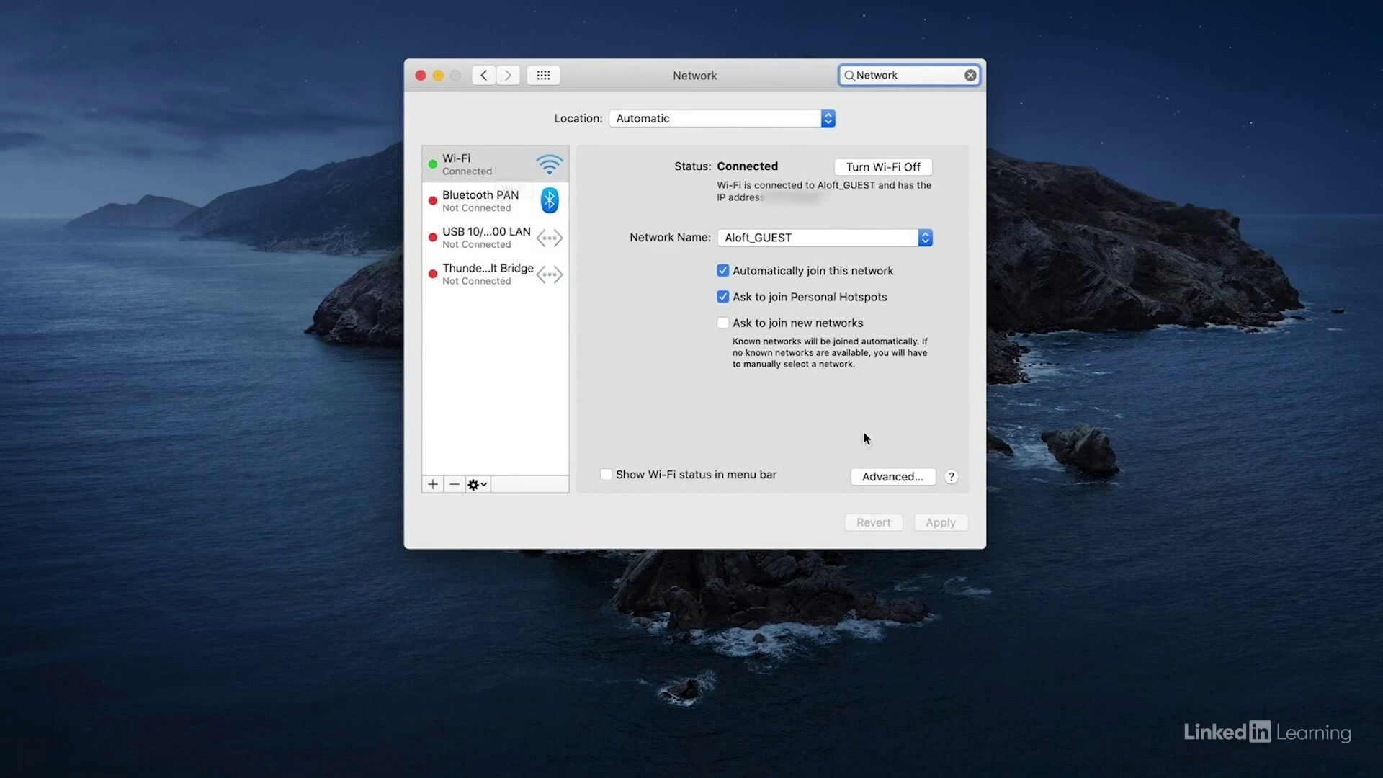
{"action": "left_click", "coordinate": [898, 476]}
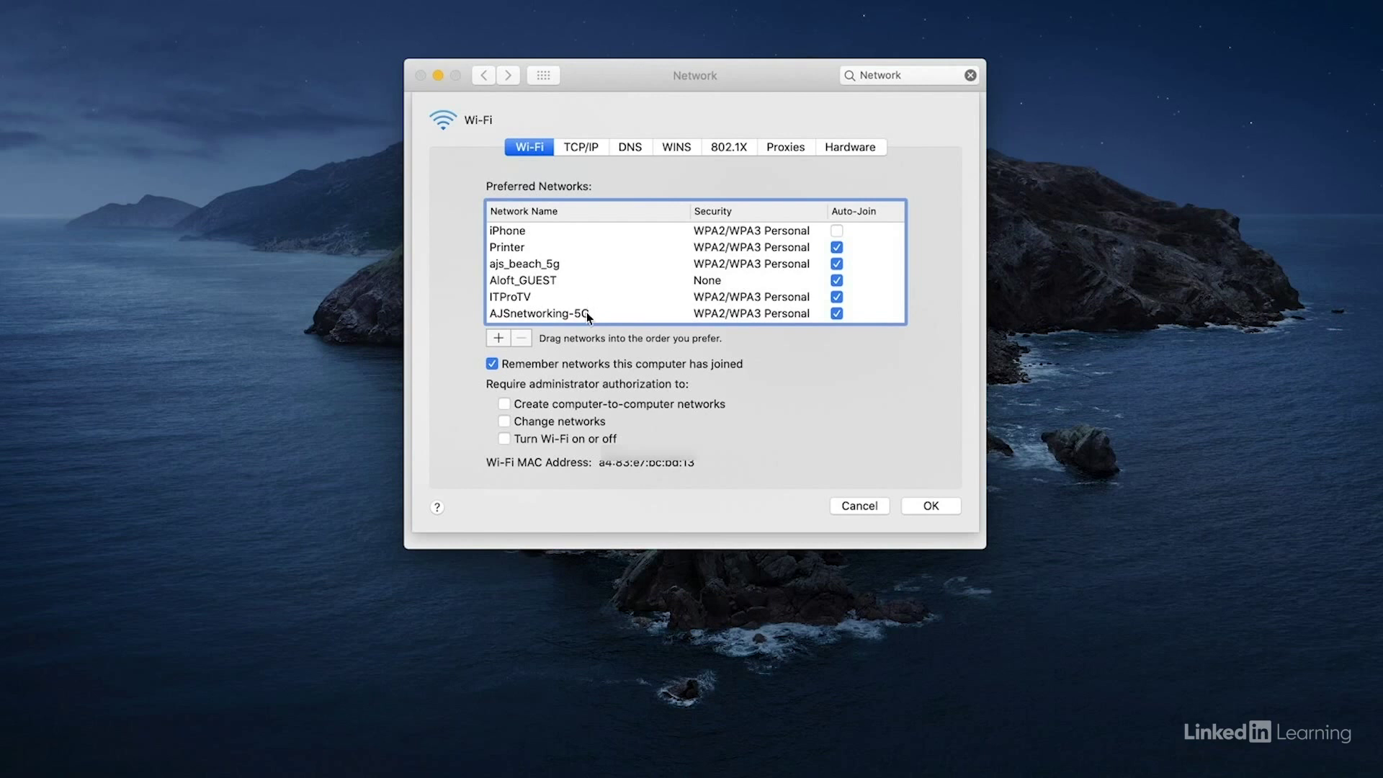
{"action": "left_click", "coordinate": [583, 148]}
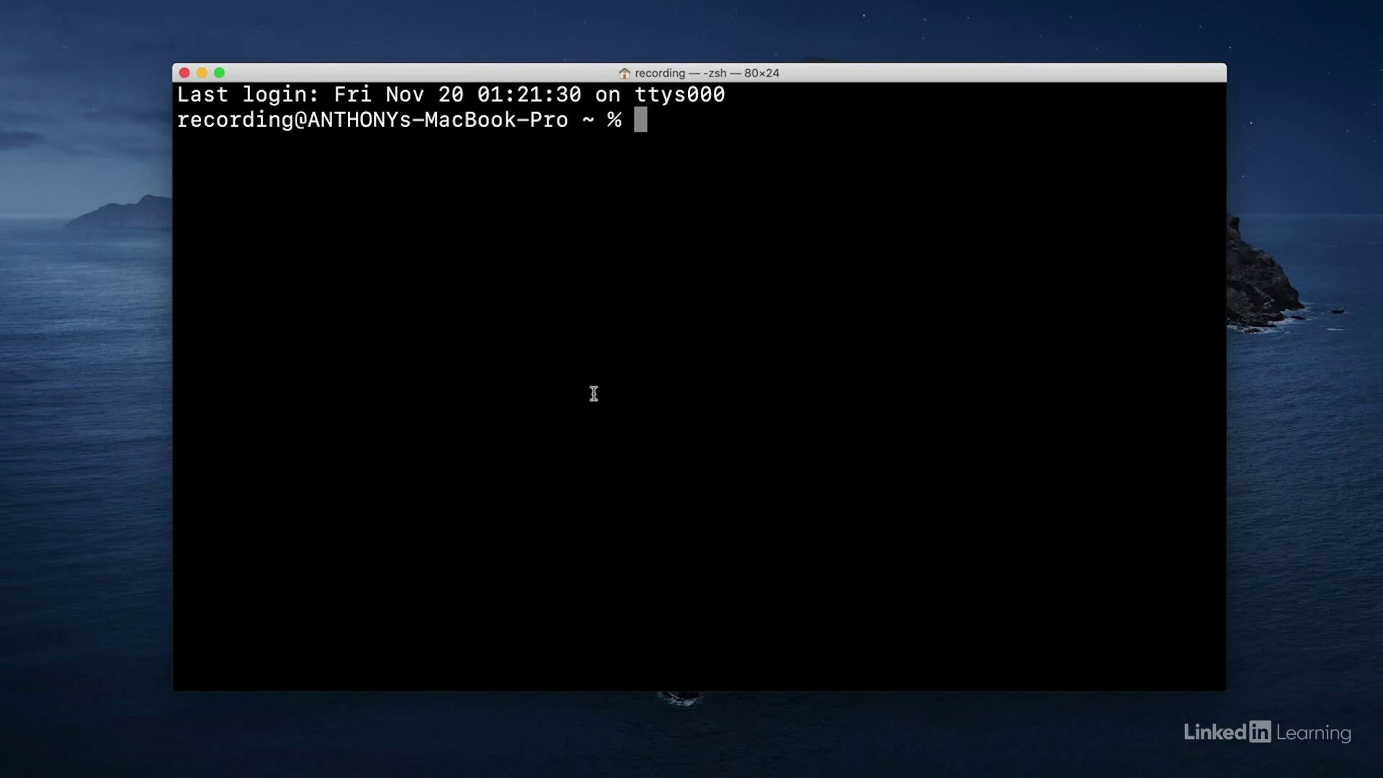
{"action": "type", "text": "ifcon"}
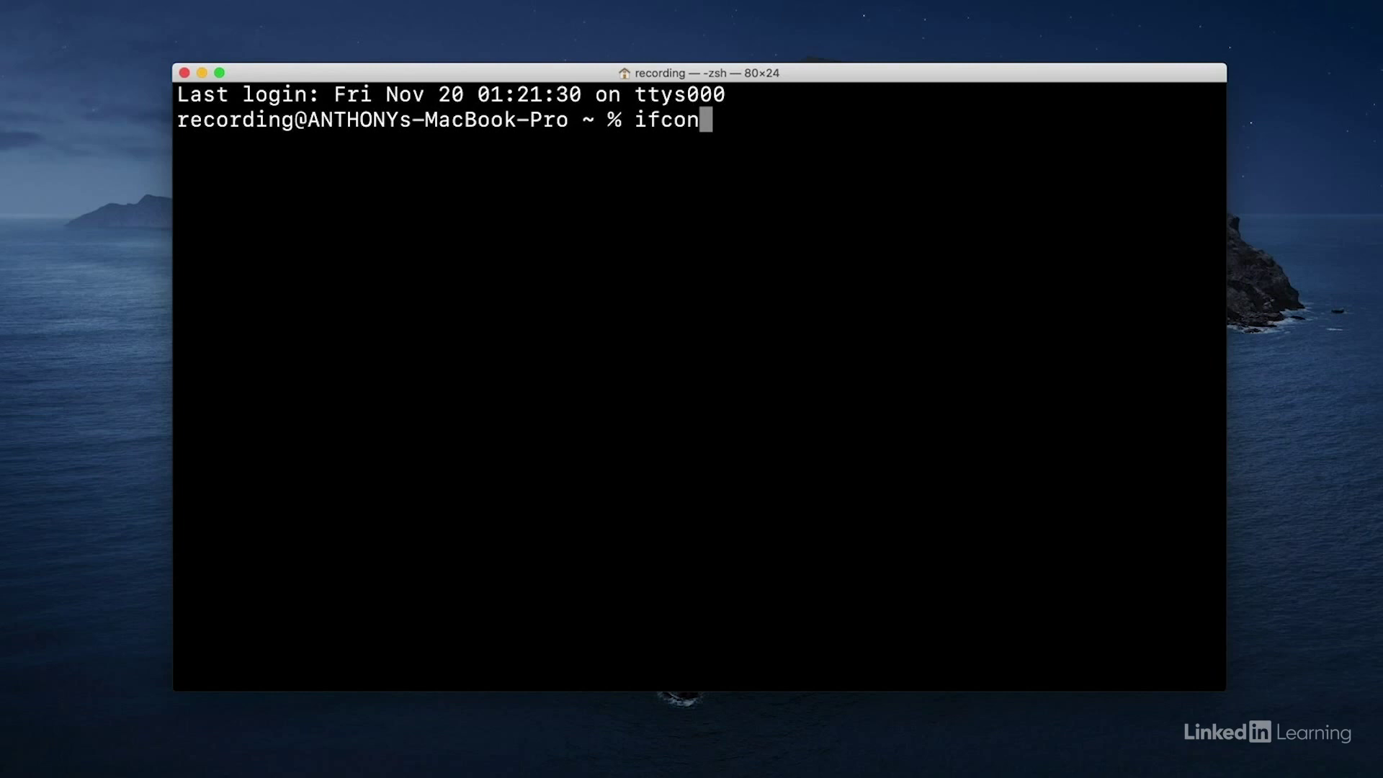
{"action": "type", "text": "fig"}
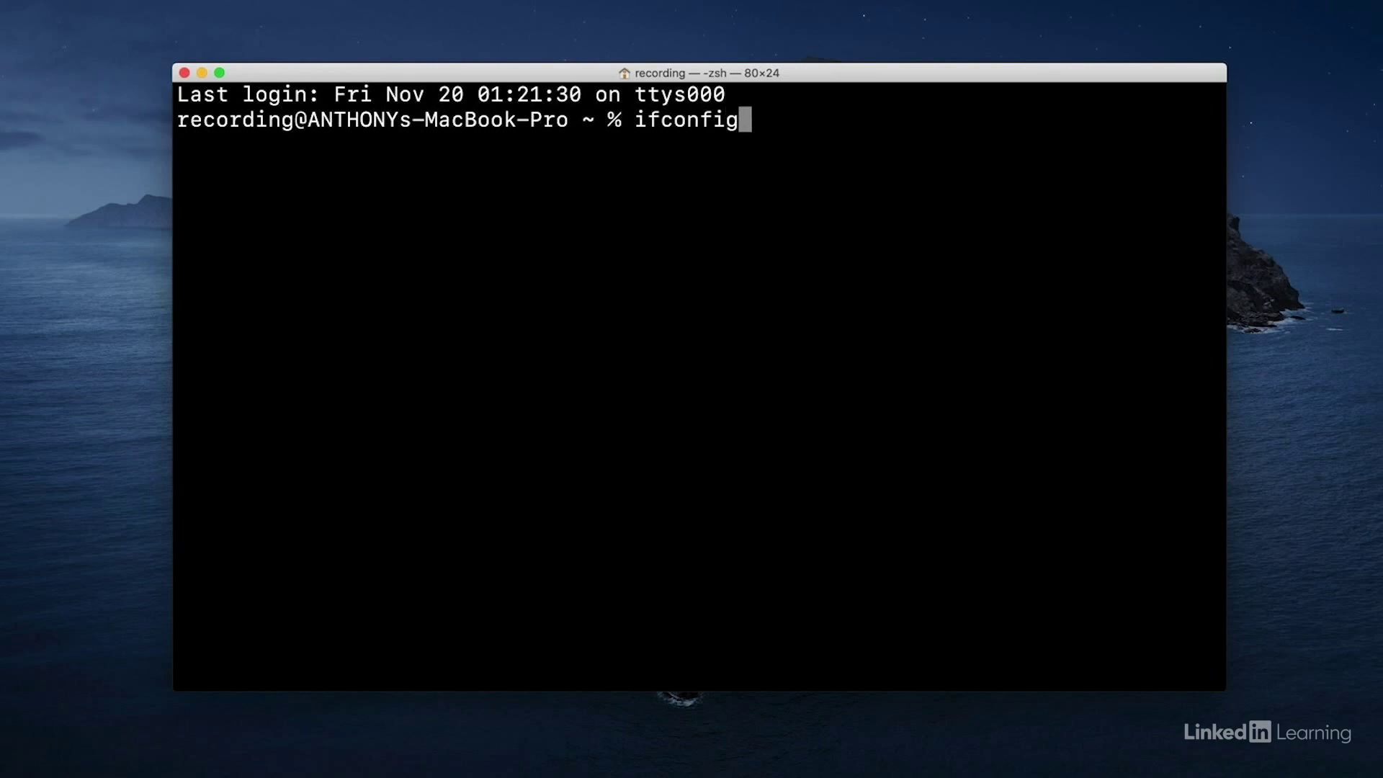
- Run ifconfig and highlight the en0 interface and its IP address 172.20.6.50
{"action": "key", "text": "Return"}
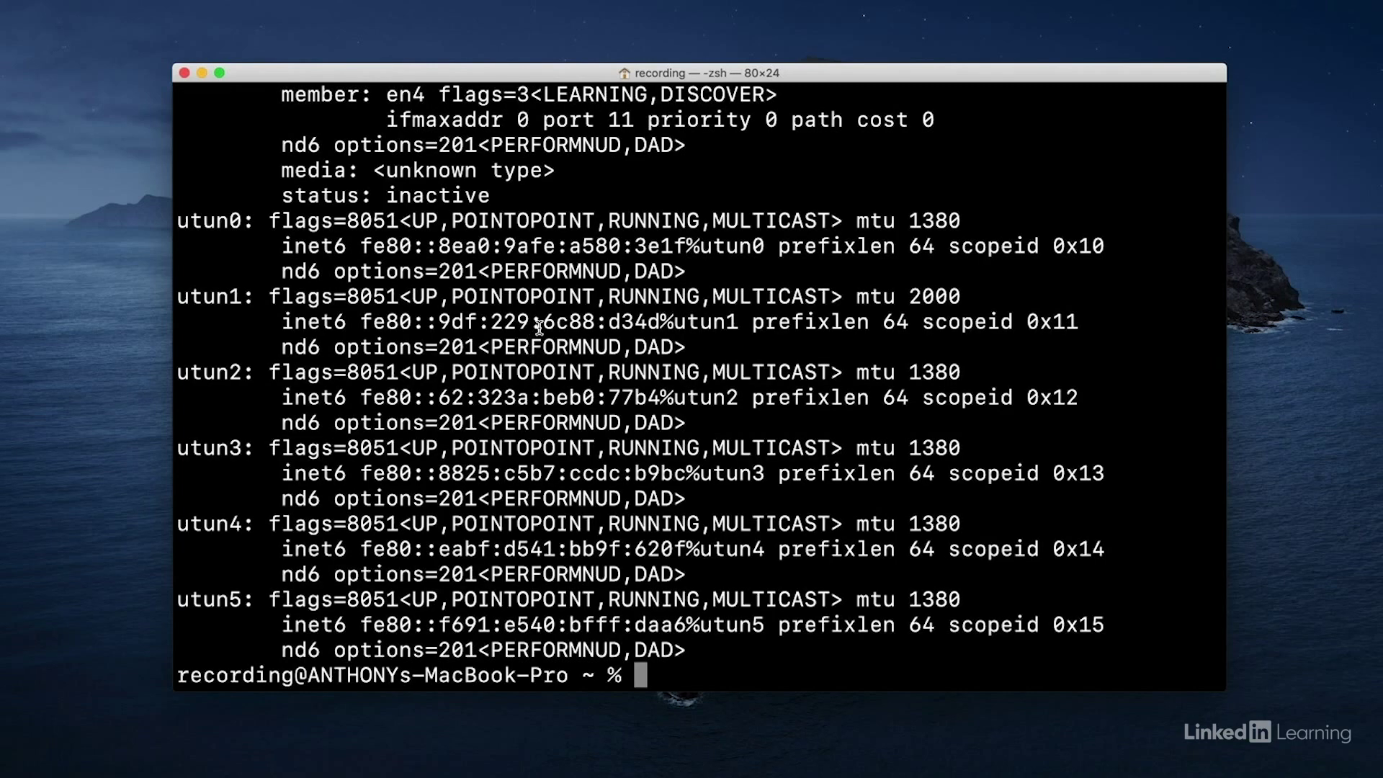
{"action": "scroll", "coordinate": [552, 379], "scroll_direction": "up", "scroll_amount": 5}
{"action": "scroll", "coordinate": [552, 379], "scroll_direction": "up", "scroll_amount": 5}
{"action": "scroll", "coordinate": [551, 379], "scroll_direction": "up", "scroll_amount": 5}
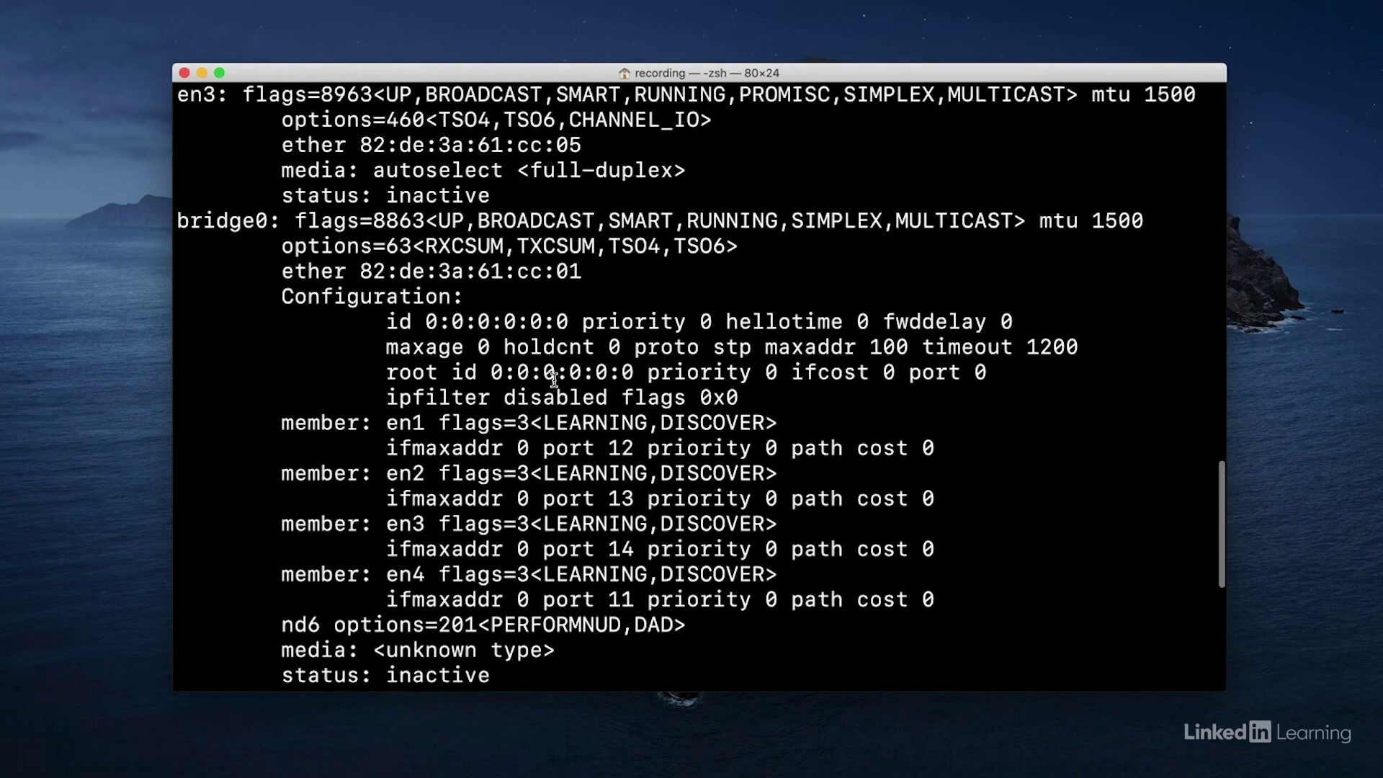
{"action": "scroll", "coordinate": [551, 379], "scroll_direction": "up", "scroll_amount": 5}
{"action": "scroll", "coordinate": [551, 378], "scroll_direction": "up", "scroll_amount": 4}
{"action": "scroll", "coordinate": [552, 379], "scroll_direction": "up", "scroll_amount": 4}
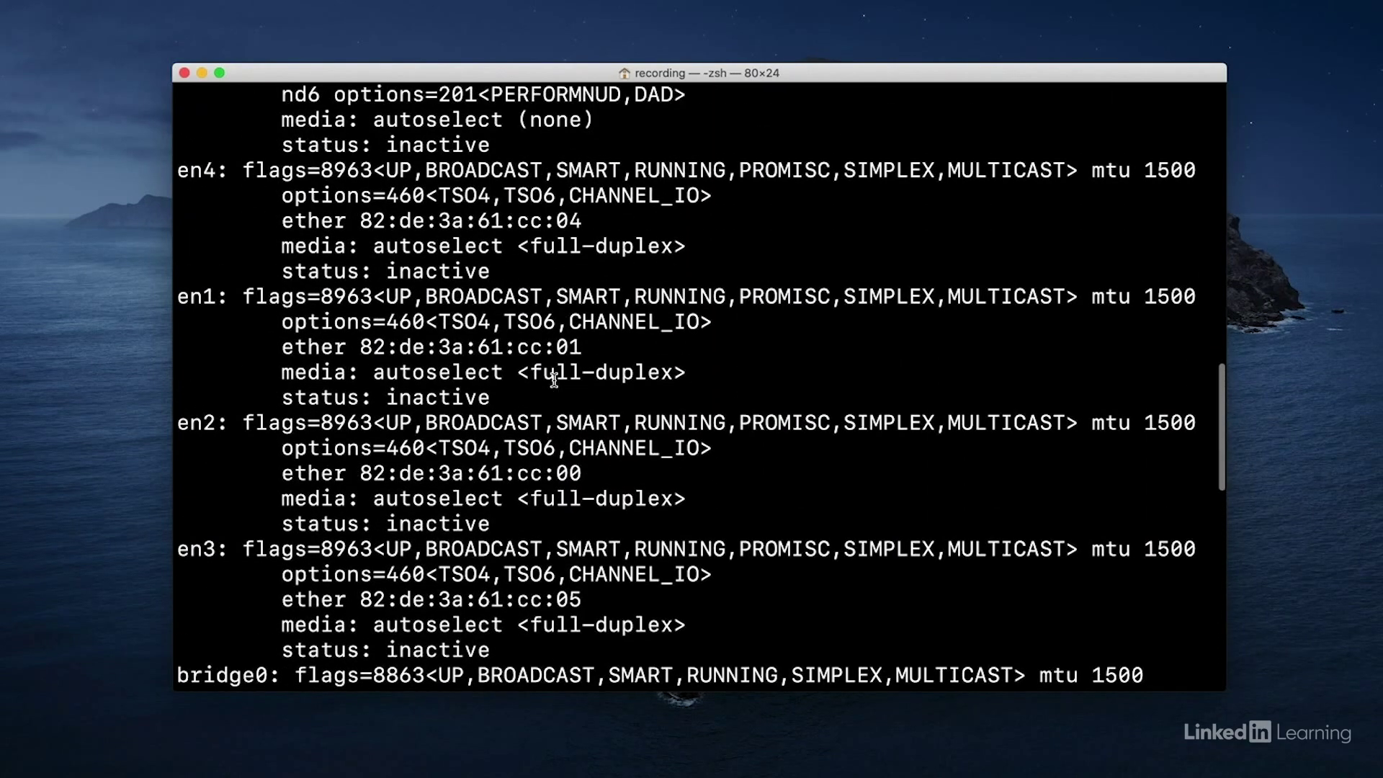
{"action": "scroll", "coordinate": [551, 378], "scroll_direction": "up", "scroll_amount": 4}
{"action": "scroll", "coordinate": [553, 378], "scroll_direction": "up", "scroll_amount": 4}
{"action": "scroll", "coordinate": [553, 379], "scroll_direction": "up", "scroll_amount": 4}
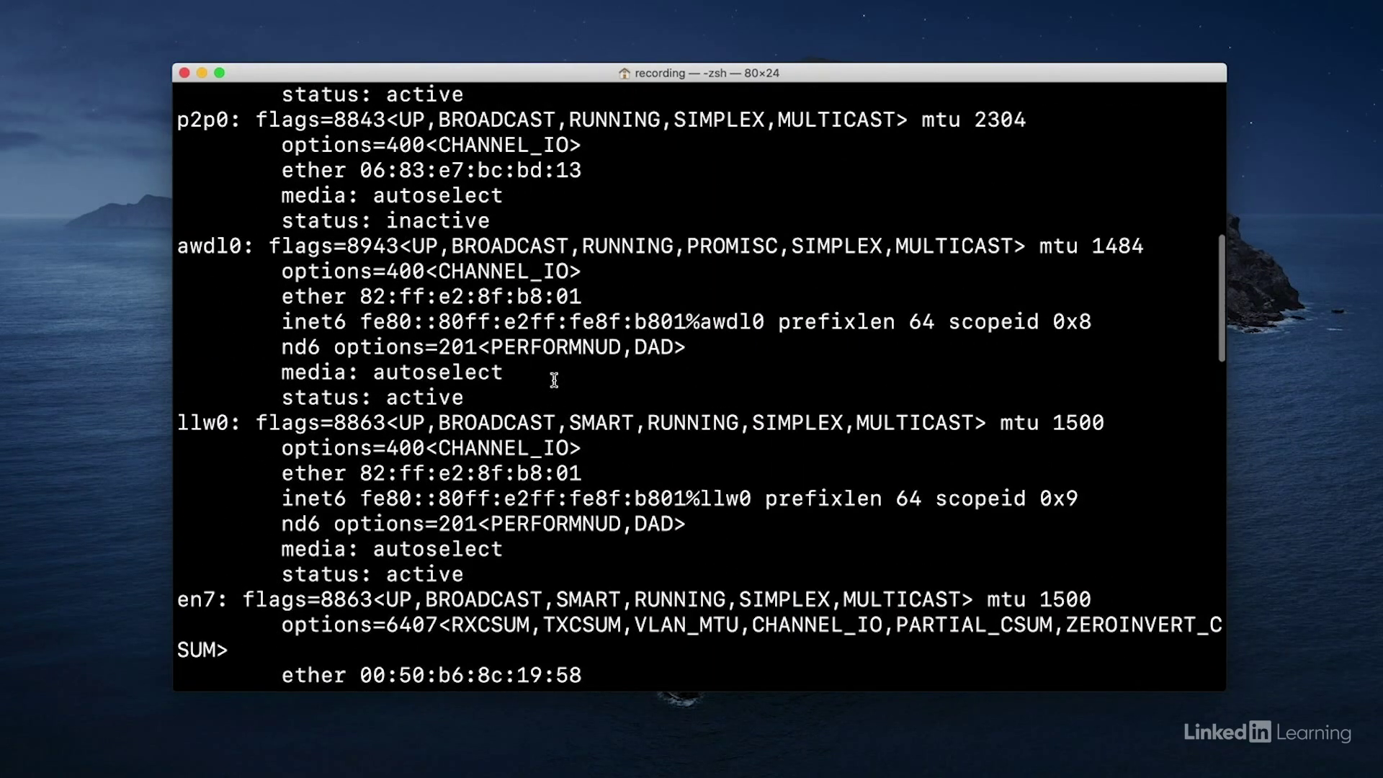
{"action": "scroll", "coordinate": [553, 379], "scroll_direction": "up", "scroll_amount": 2}
{"action": "scroll", "coordinate": [554, 379], "scroll_direction": "up", "scroll_amount": 3}
{"action": "scroll", "coordinate": [554, 379], "scroll_direction": "up", "scroll_amount": 5}
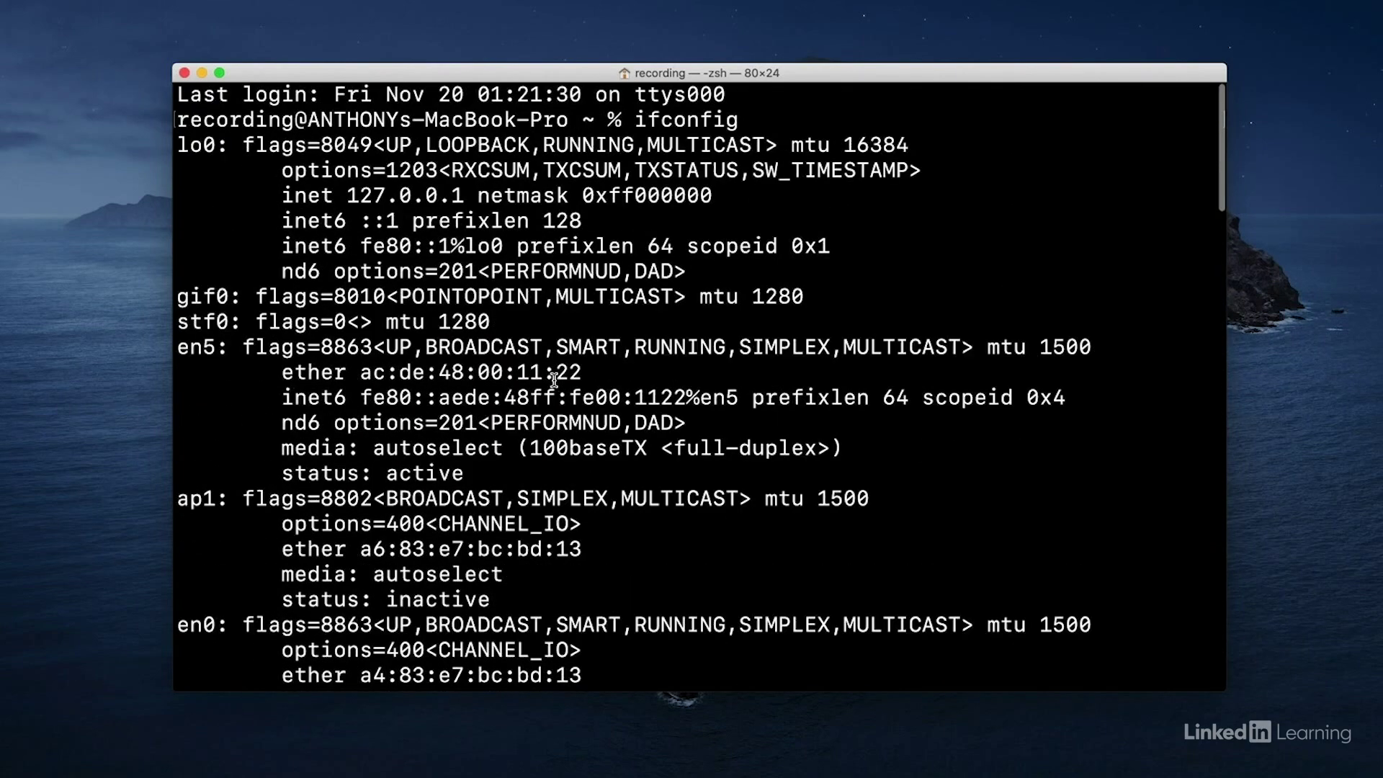
{"action": "scroll", "coordinate": [554, 378], "scroll_direction": "down", "scroll_amount": 5}
{"action": "scroll", "coordinate": [554, 379], "scroll_direction": "down", "scroll_amount": 2}
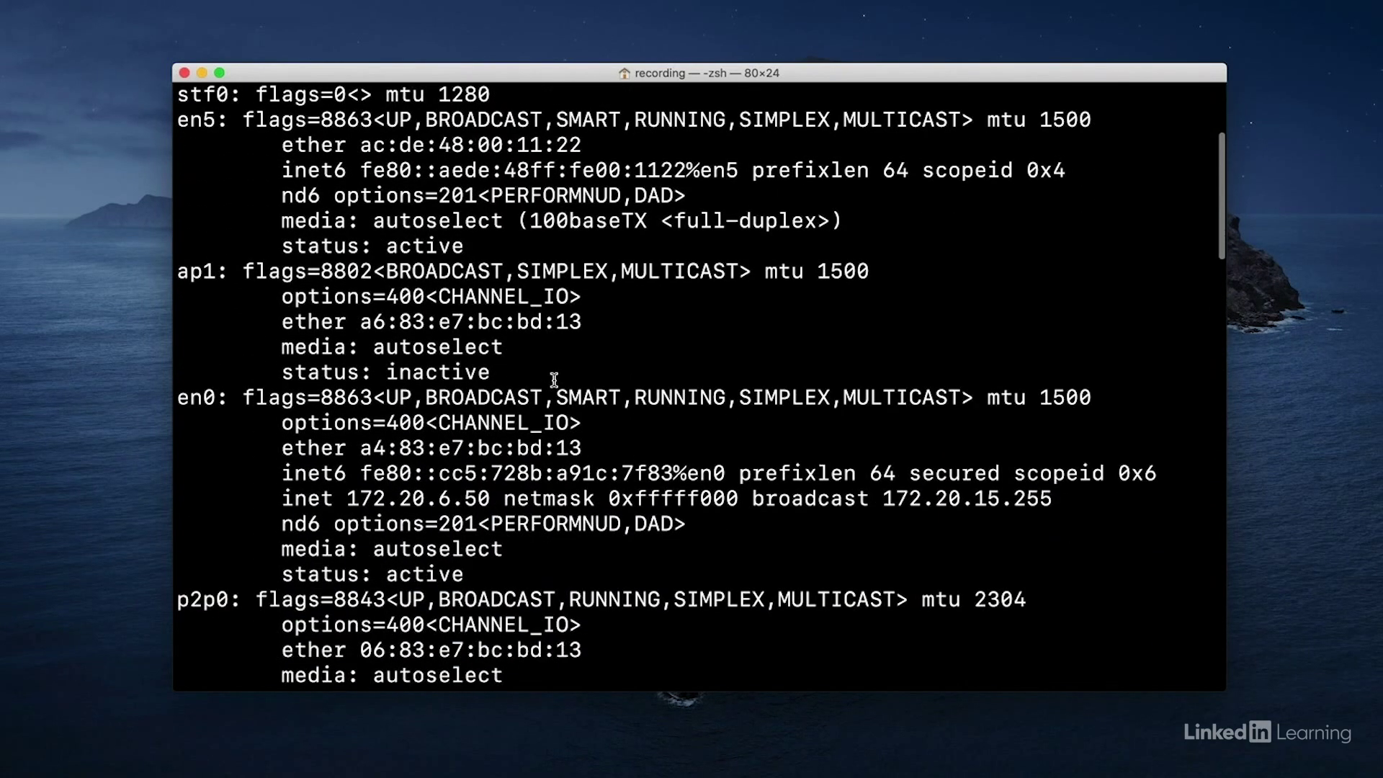
{"action": "scroll", "coordinate": [553, 378], "scroll_direction": "down", "scroll_amount": 4}
{"action": "double_click", "coordinate": [201, 271]}
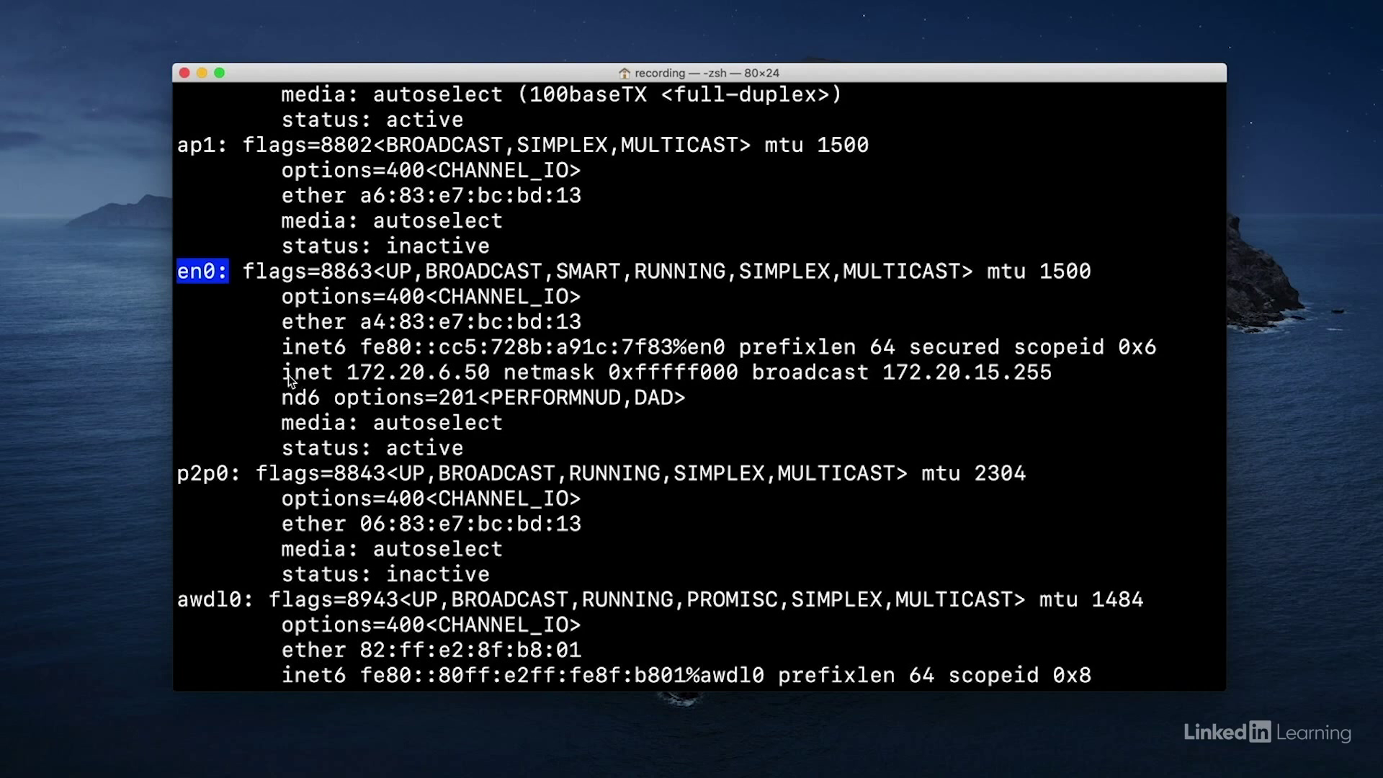
{"action": "left_click", "coordinate": [352, 374]}
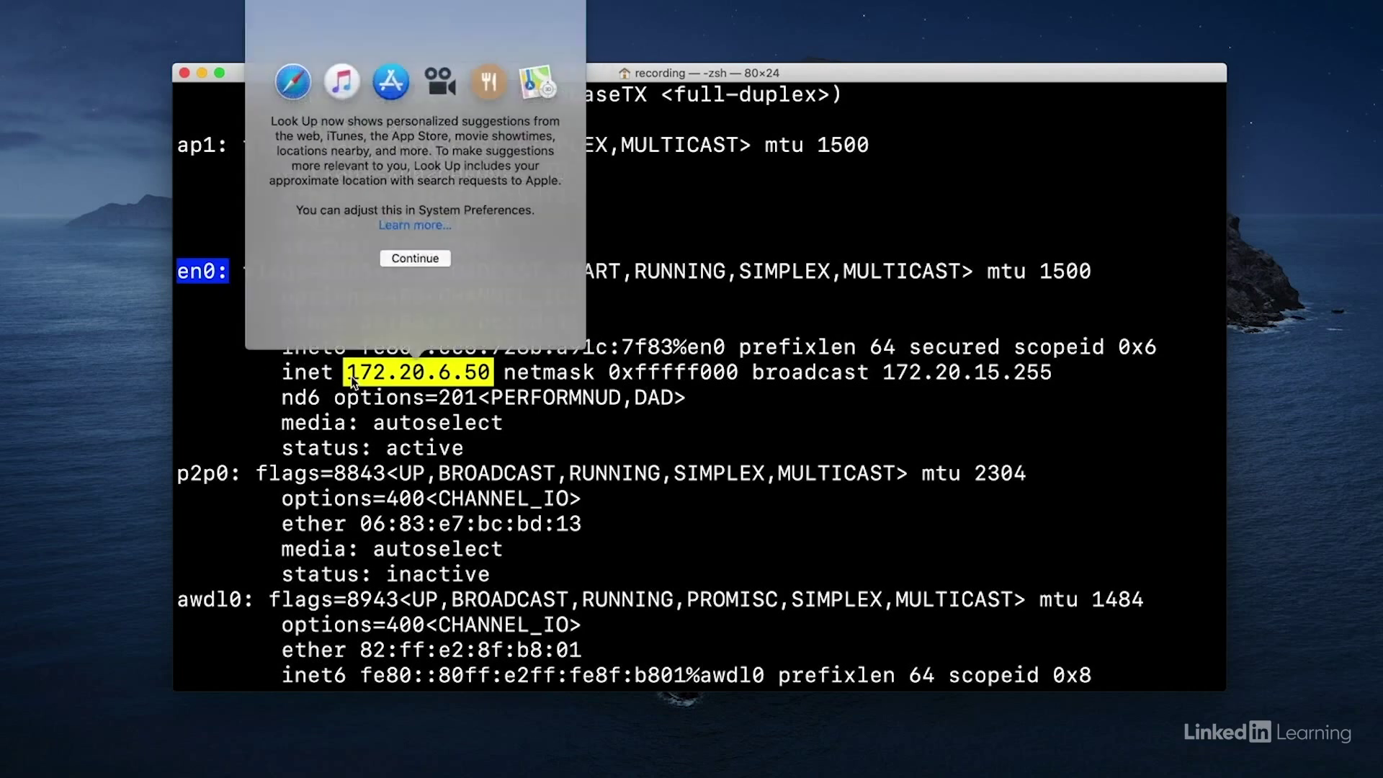
{"action": "left_click_drag", "start_coordinate": [352, 374], "coordinate": [494, 381]}
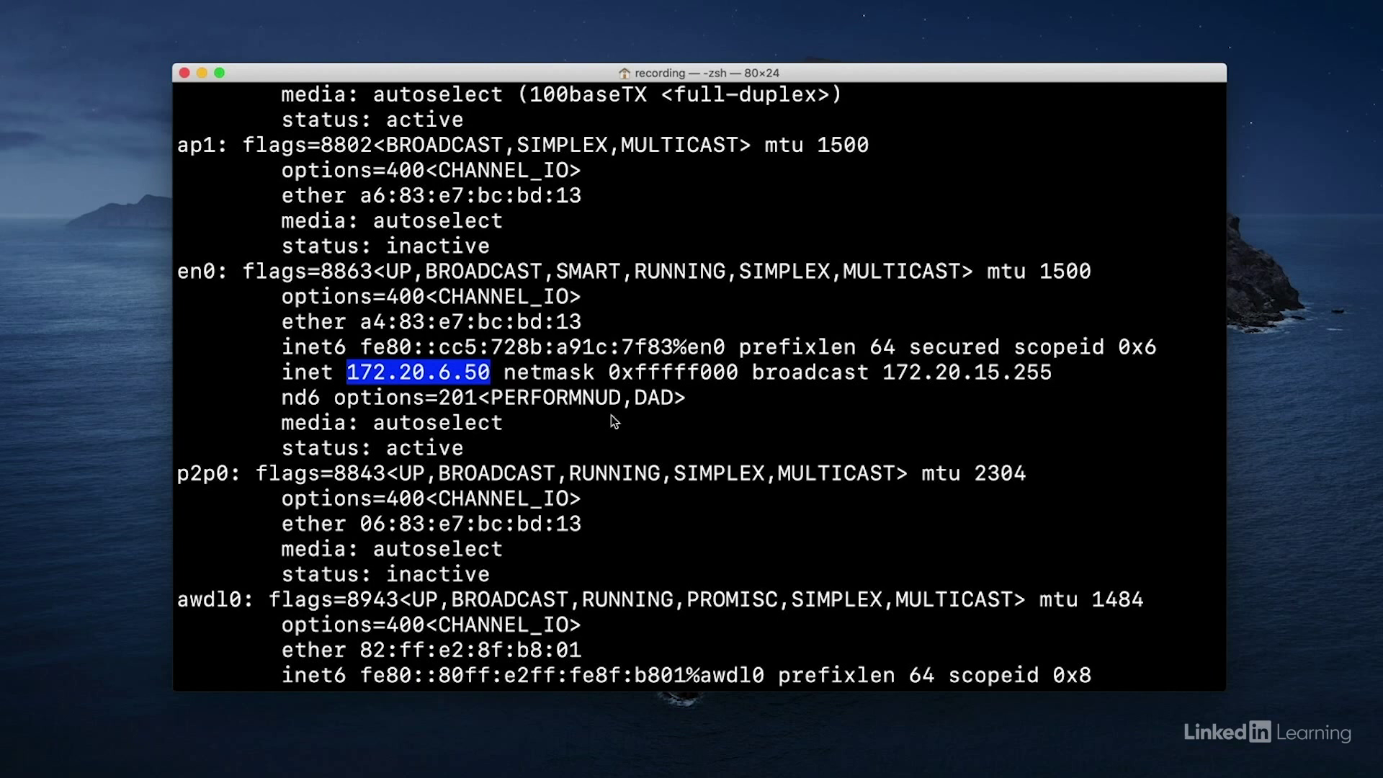
{"action": "scroll", "coordinate": [611, 416], "scroll_direction": "up", "scroll_amount": 8}
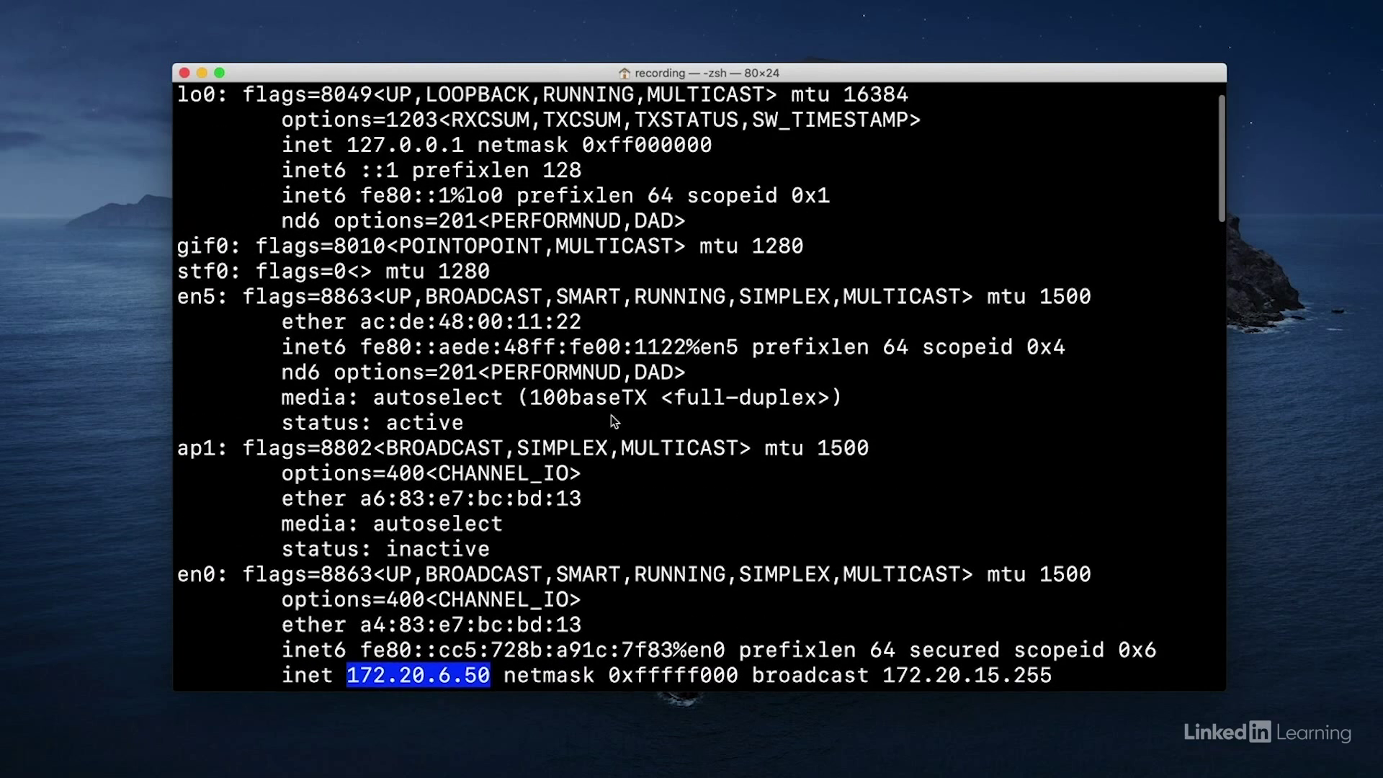
{"action": "scroll", "coordinate": [611, 416], "scroll_direction": "up", "scroll_amount": 2}
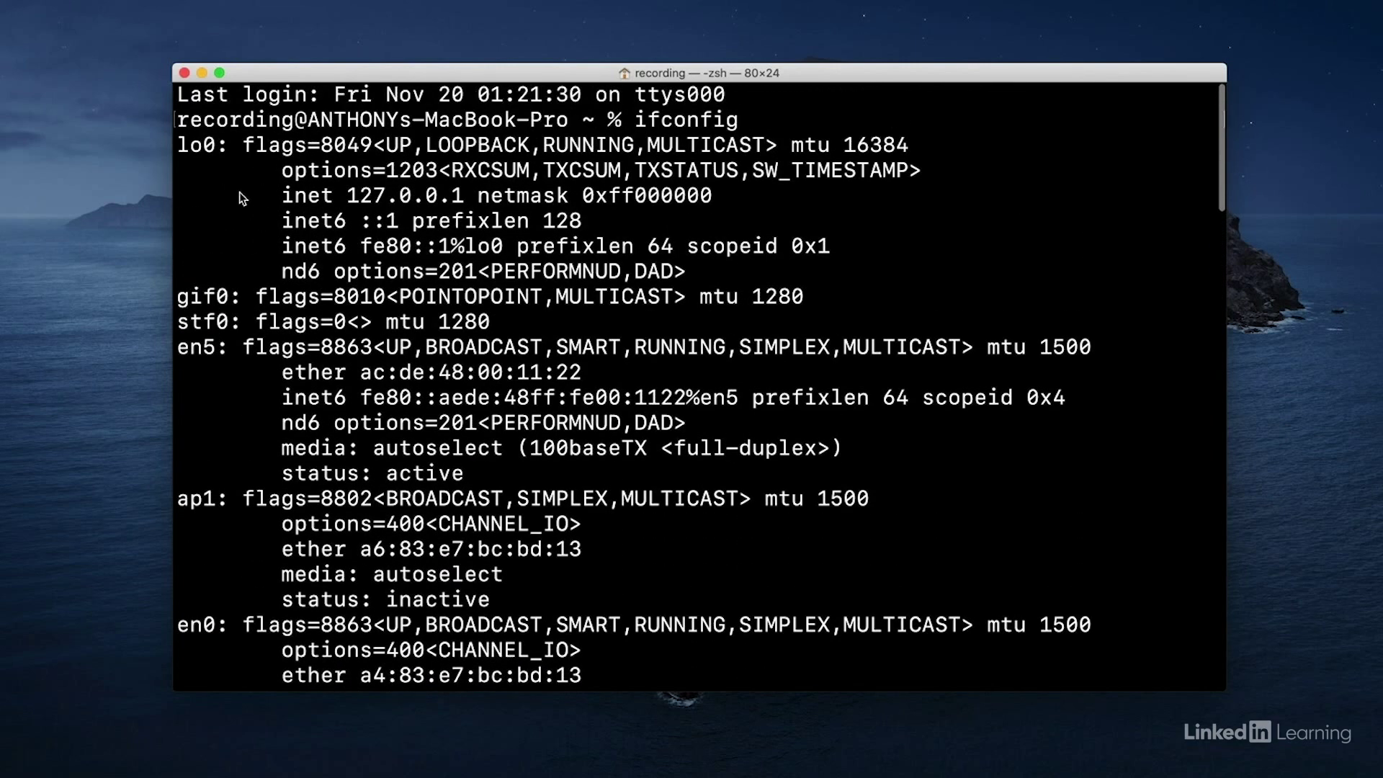
- Highlight the loopback interface lo0 and its address 127.0.0.1 in the ifconfig output
{"action": "left_click_drag", "start_coordinate": [230, 146], "coordinate": [180, 146]}
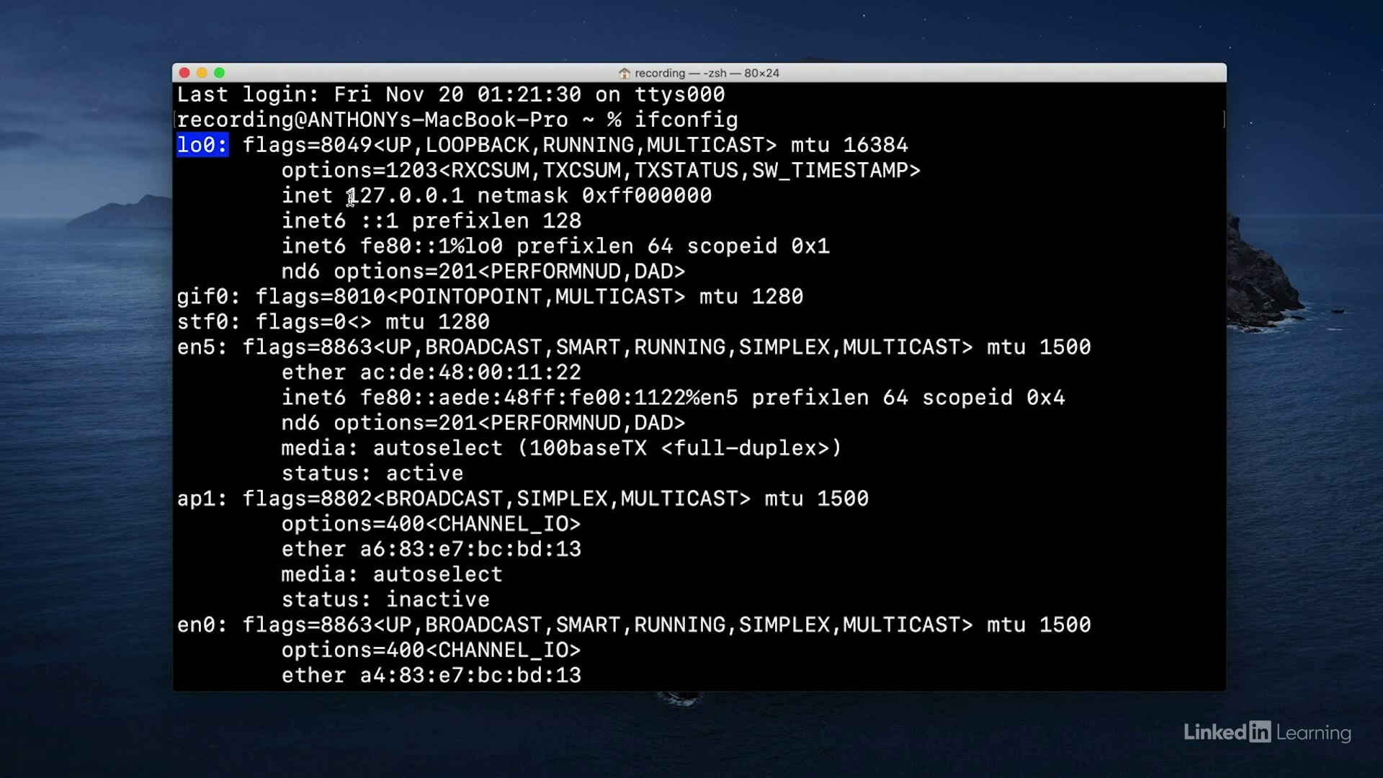
{"action": "double_click", "coordinate": [399, 196]}
{"action": "left_click", "coordinate": [413, 195], "text": "shift"}
{"action": "left_click_drag", "start_coordinate": [413, 194], "coordinate": [468, 194]}
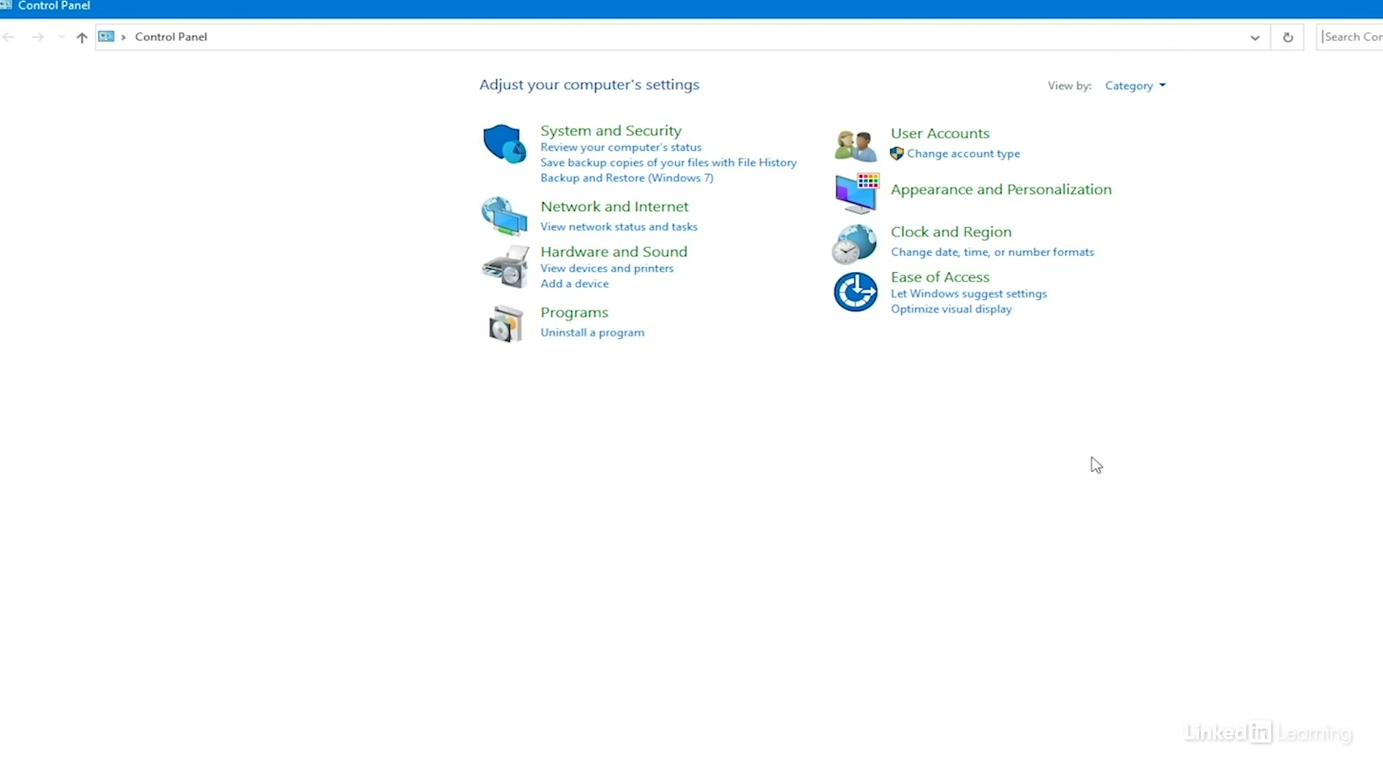
- View Control Panel as large icons and open Network and Sharing Center's adapter connections
{"action": "left_click", "coordinate": [1158, 85]}
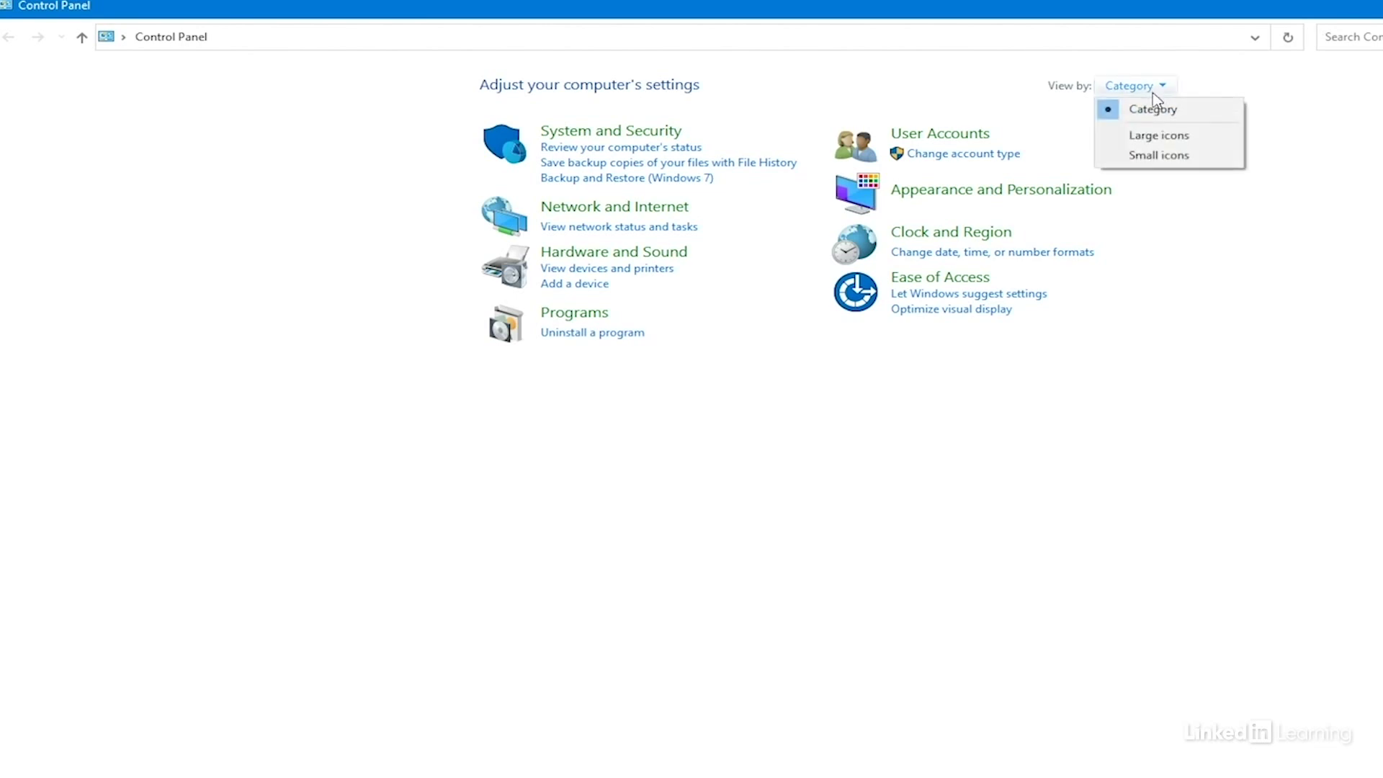
{"action": "left_click", "coordinate": [1155, 138]}
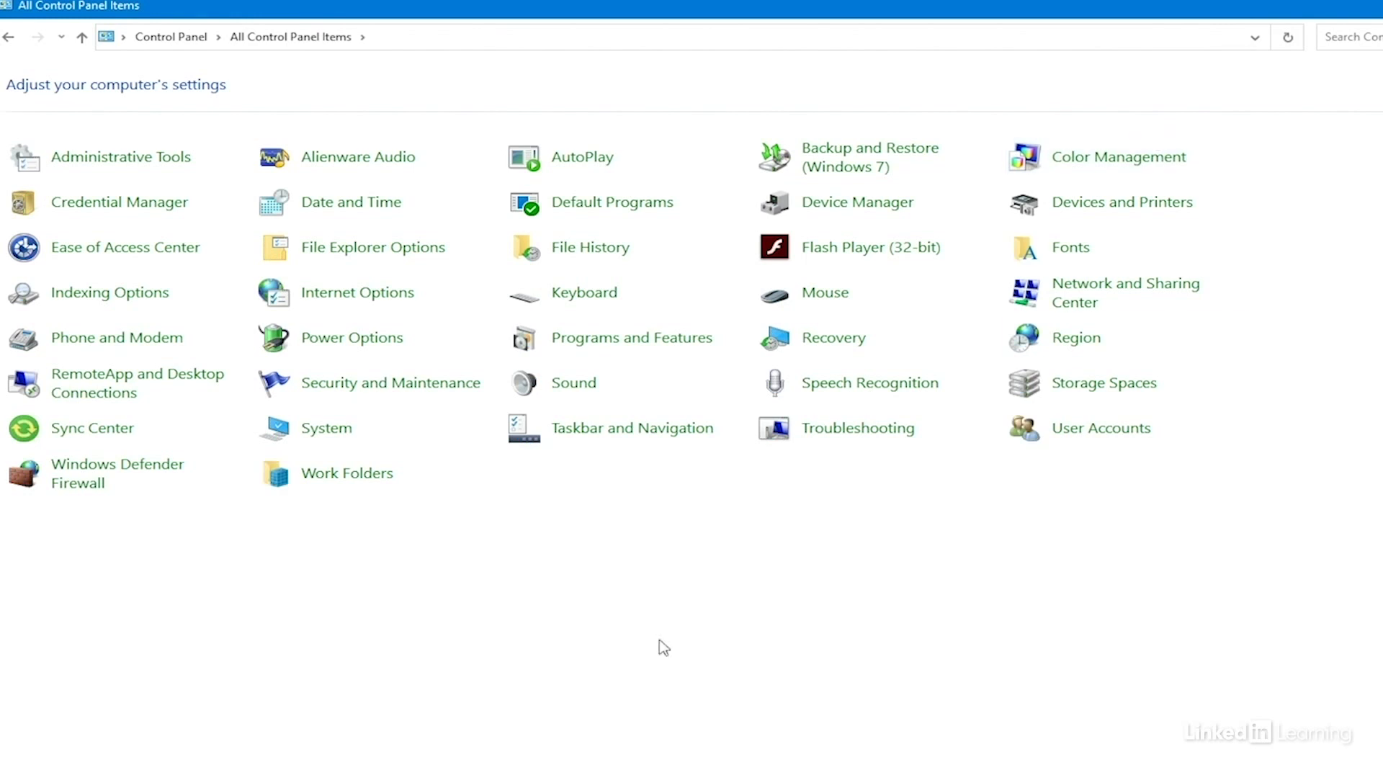
{"action": "left_click", "coordinate": [1083, 307]}
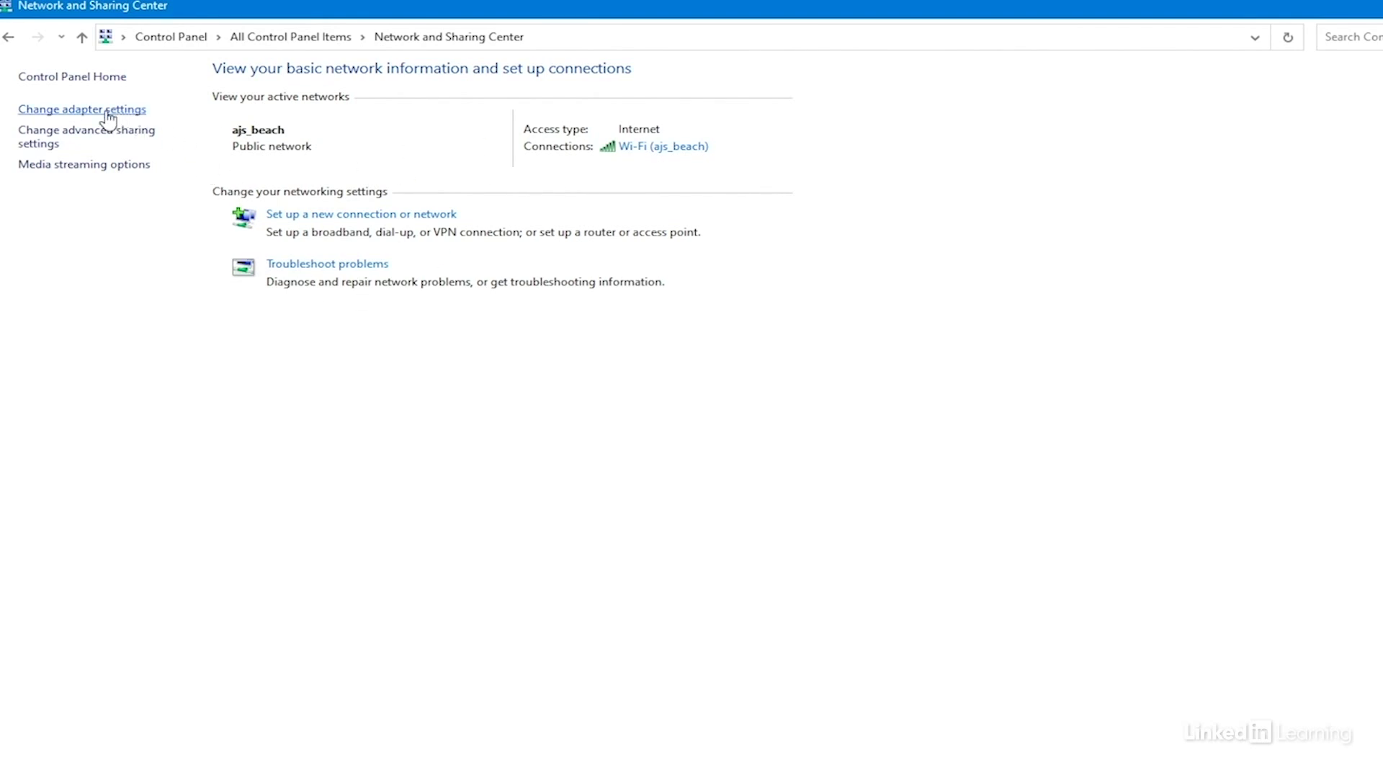
{"action": "left_click", "coordinate": [82, 110]}
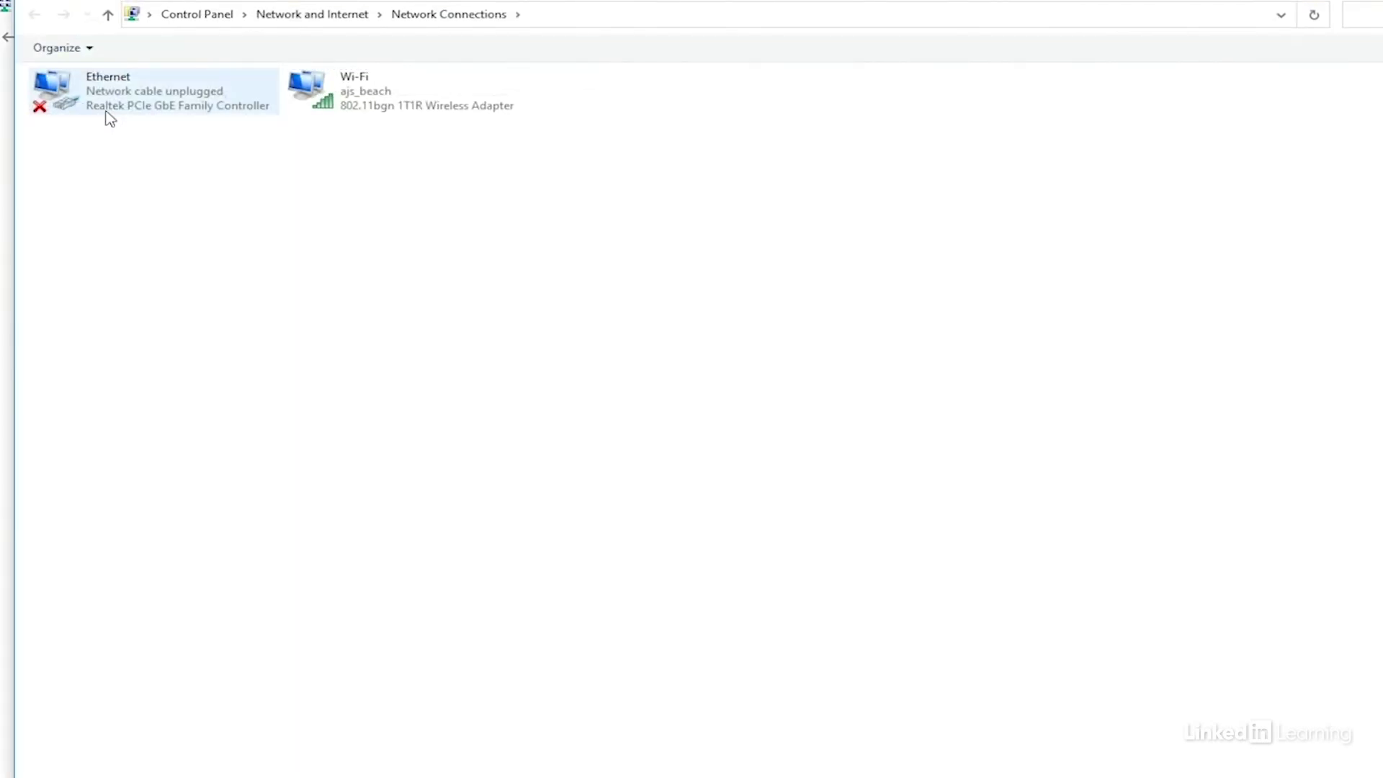
- Confirm Wi-Fi's TCP/IPv4 properties obtain IP and DNS automatically, then cancel both dialogs
{"action": "left_click", "coordinate": [389, 112]}
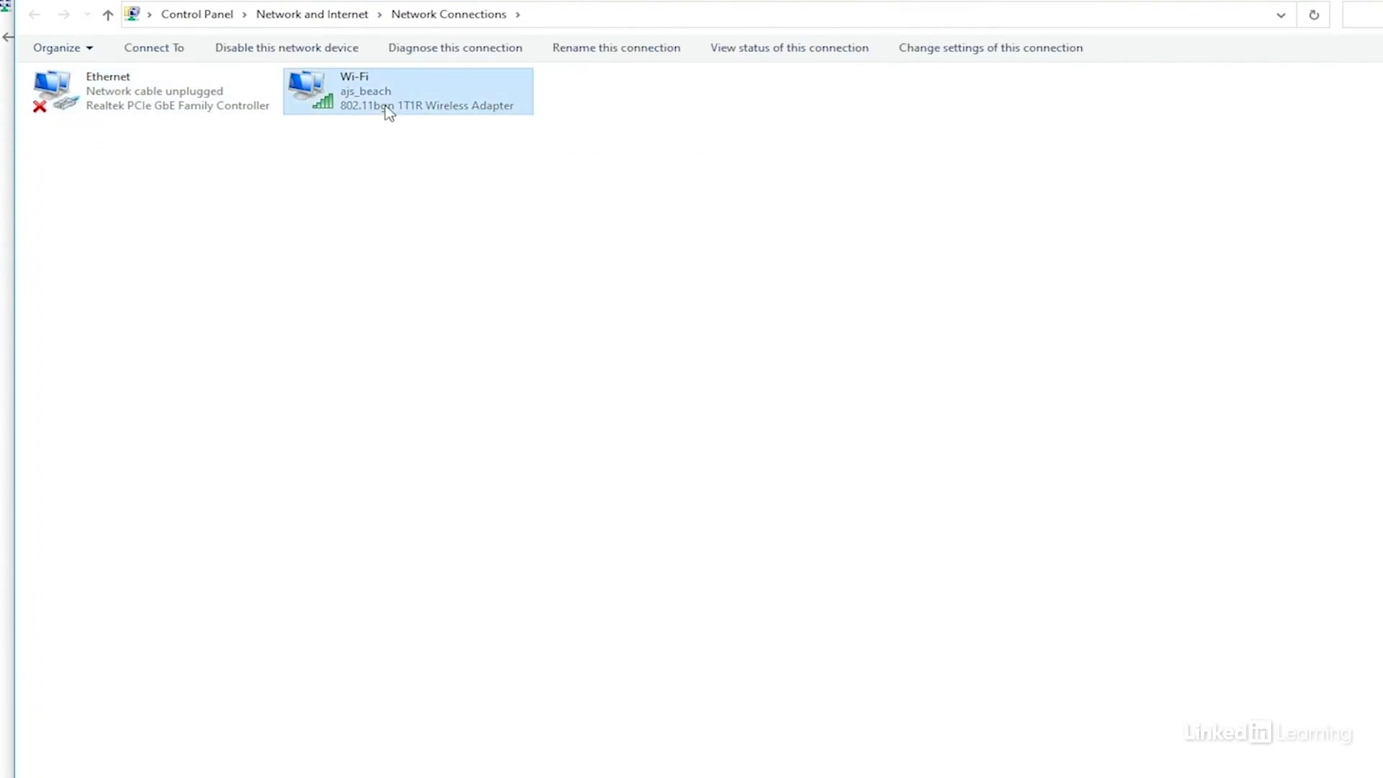
{"action": "right_click", "coordinate": [389, 112]}
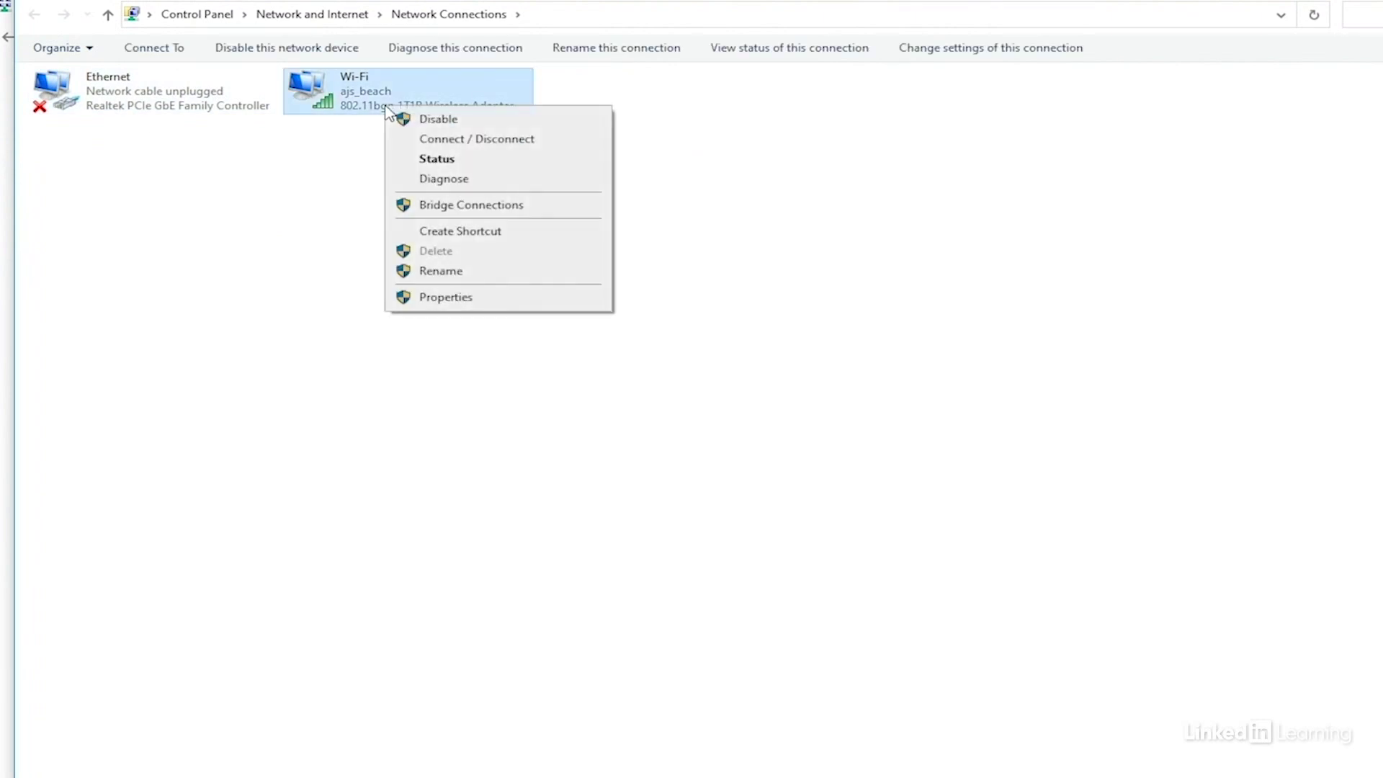
{"action": "left_click", "coordinate": [444, 297]}
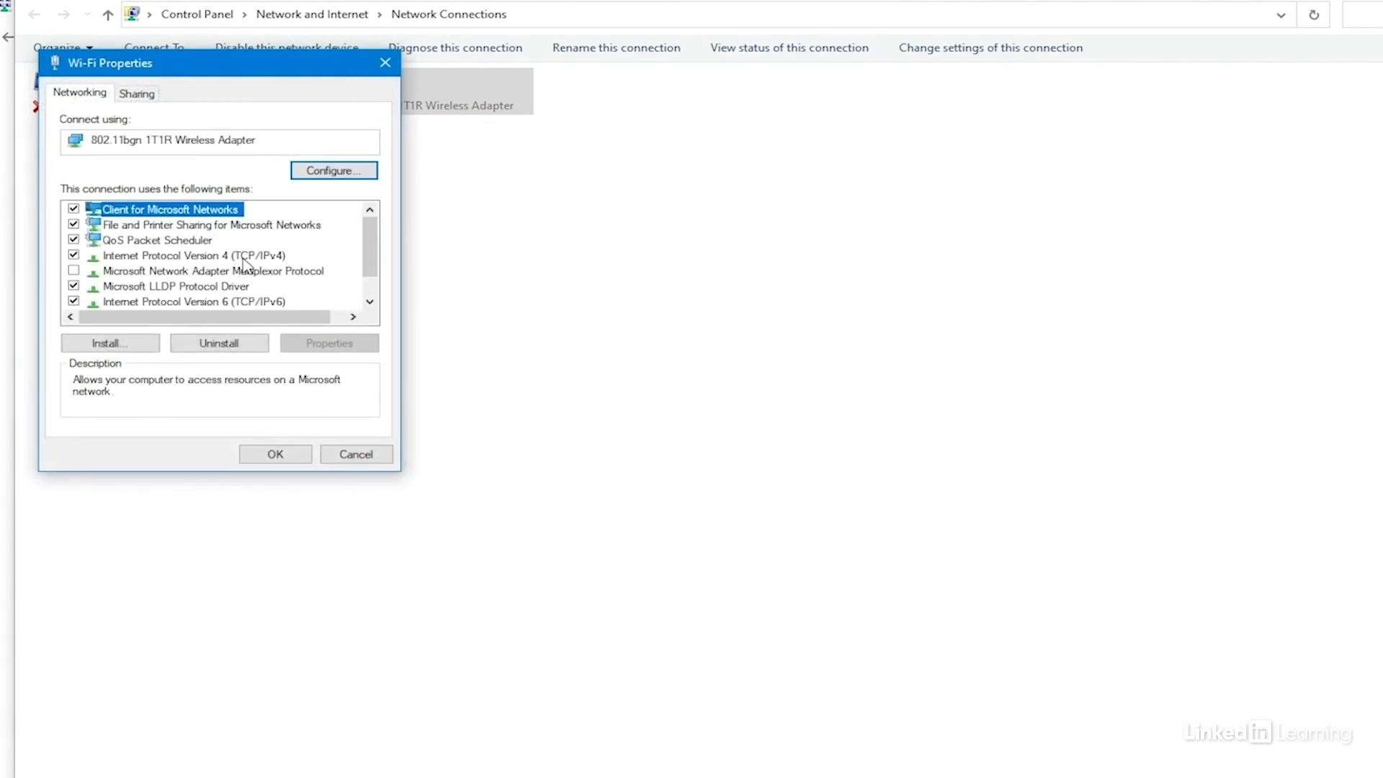
{"action": "left_click", "coordinate": [246, 259]}
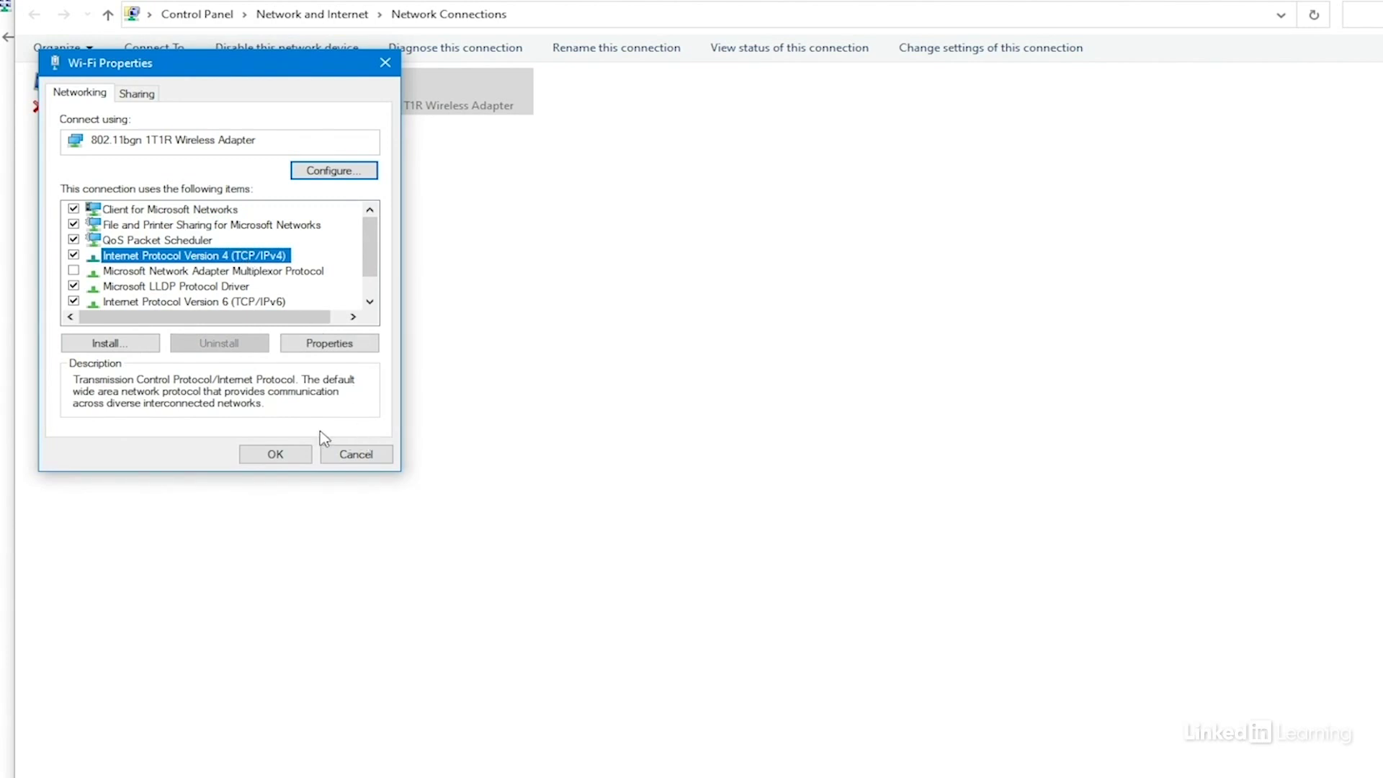
{"action": "left_click", "coordinate": [337, 344]}
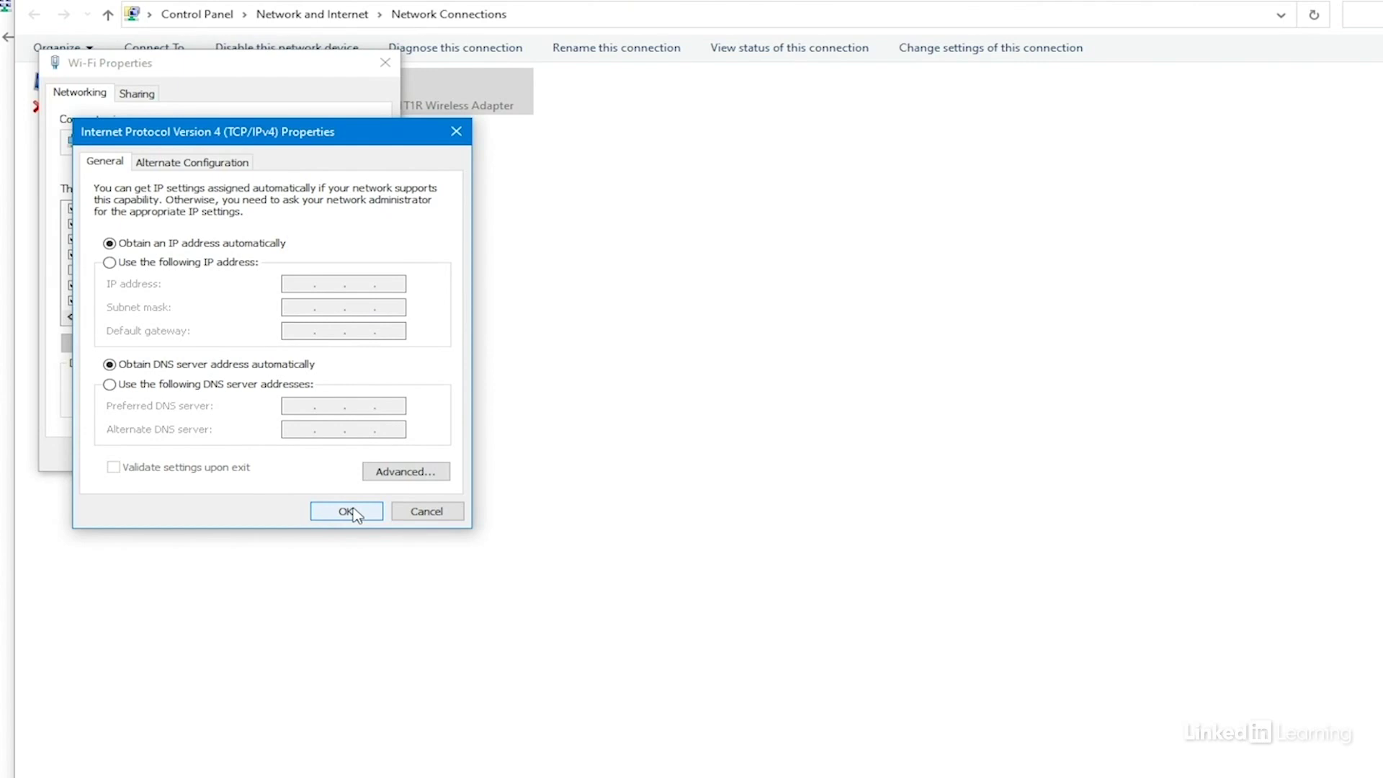
{"action": "left_click", "coordinate": [427, 510]}
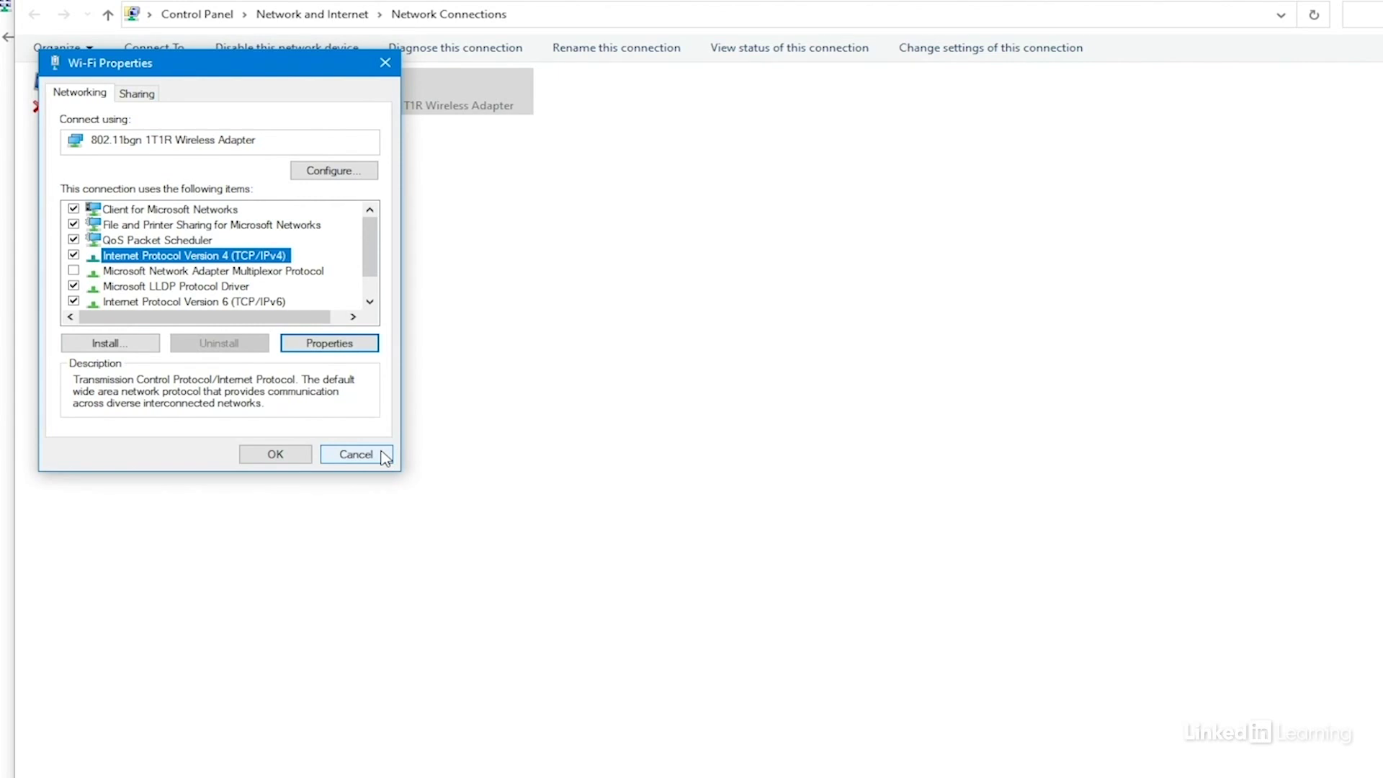
{"action": "left_click", "coordinate": [355, 454]}
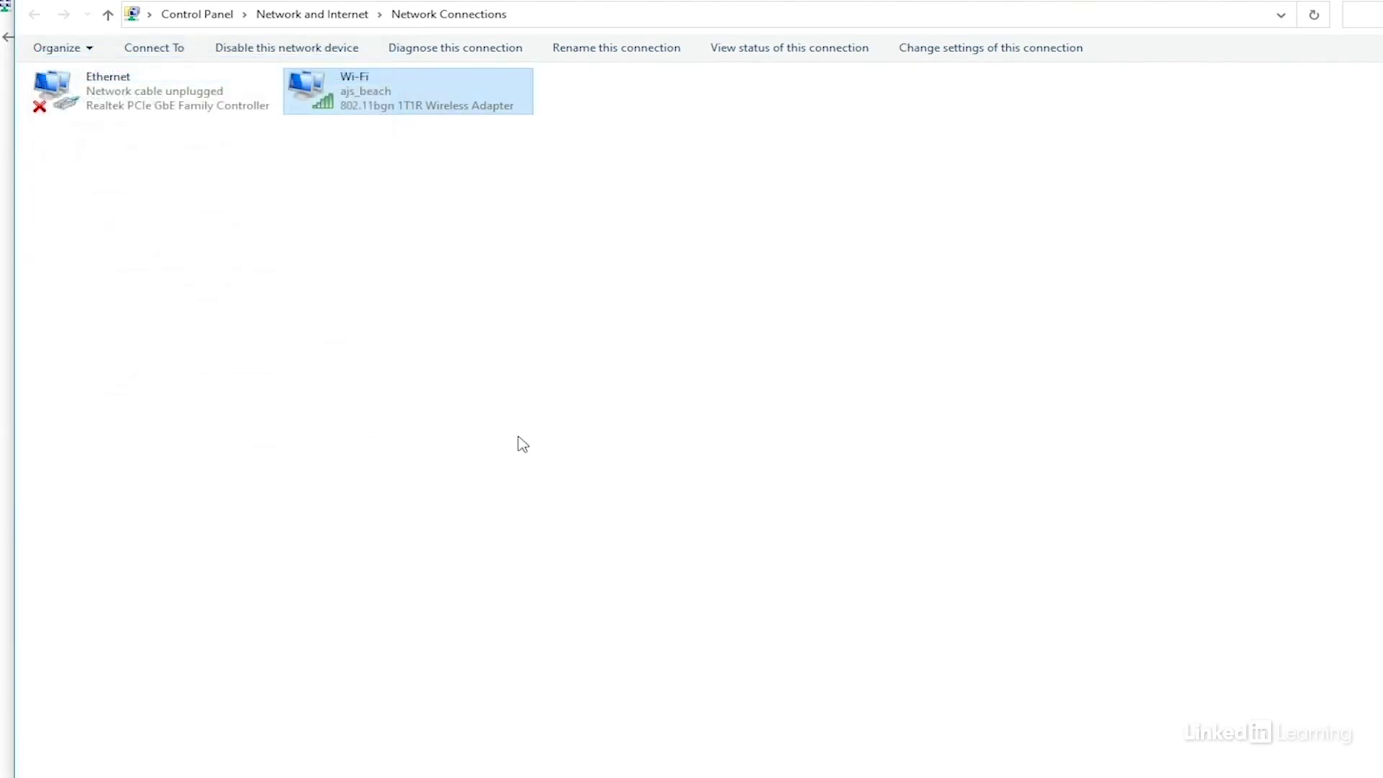
{"action": "right_click", "coordinate": [410, 96]}
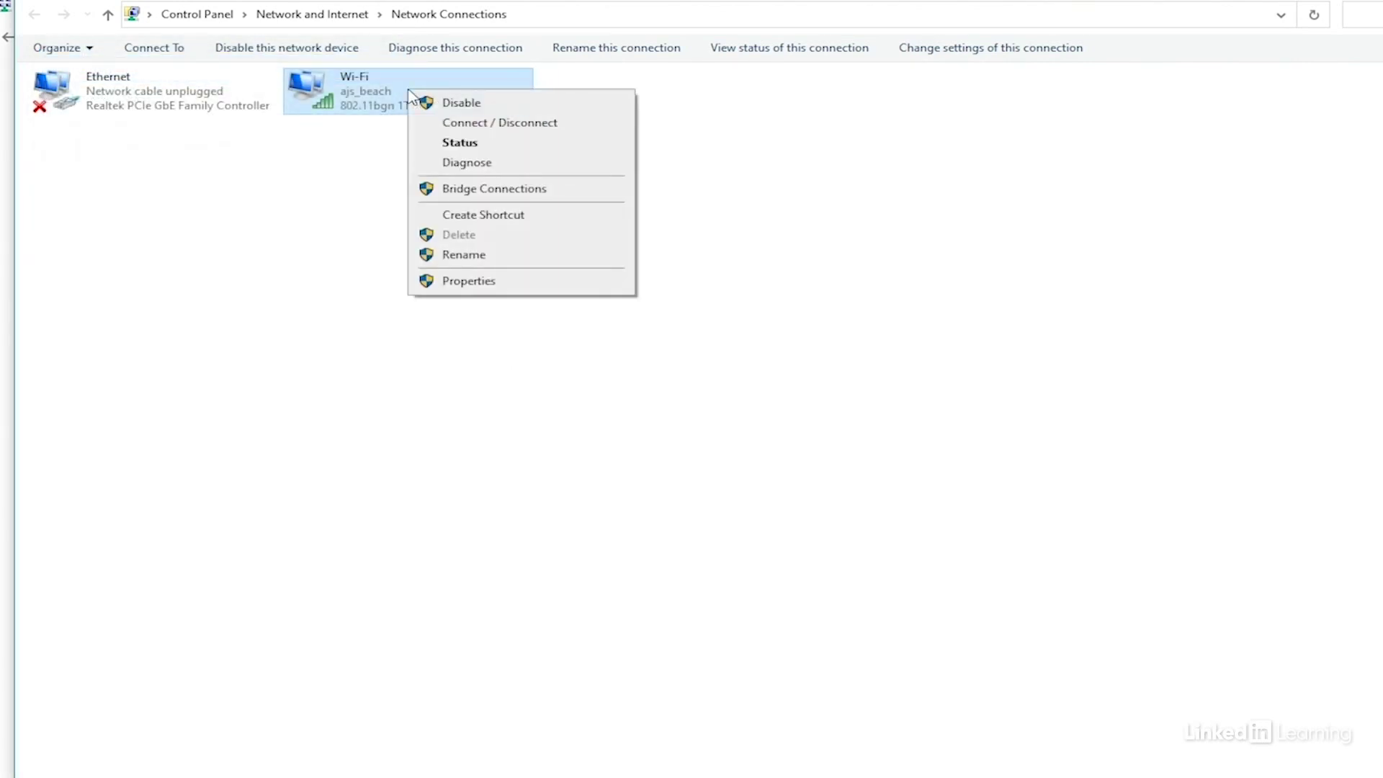
{"action": "left_click", "coordinate": [459, 142]}
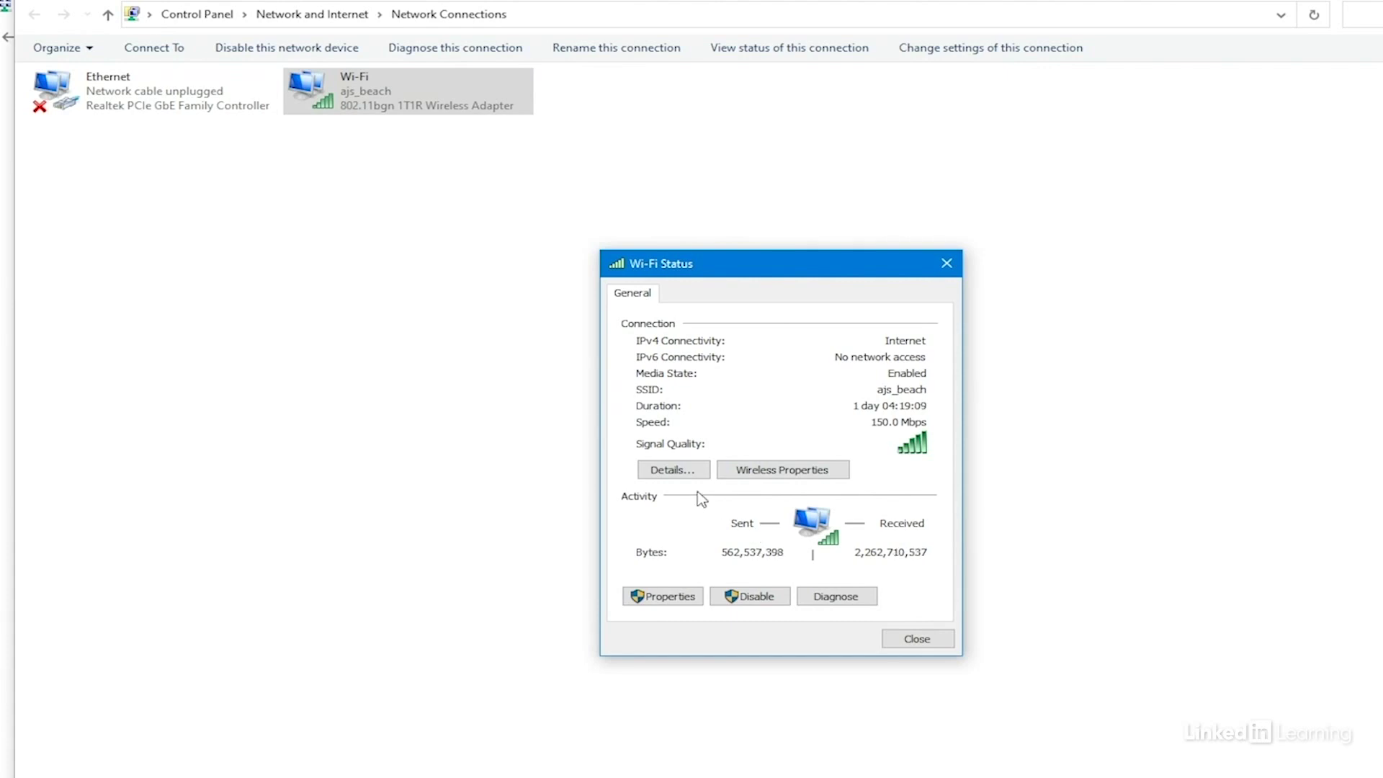
{"action": "left_click", "coordinate": [673, 469]}
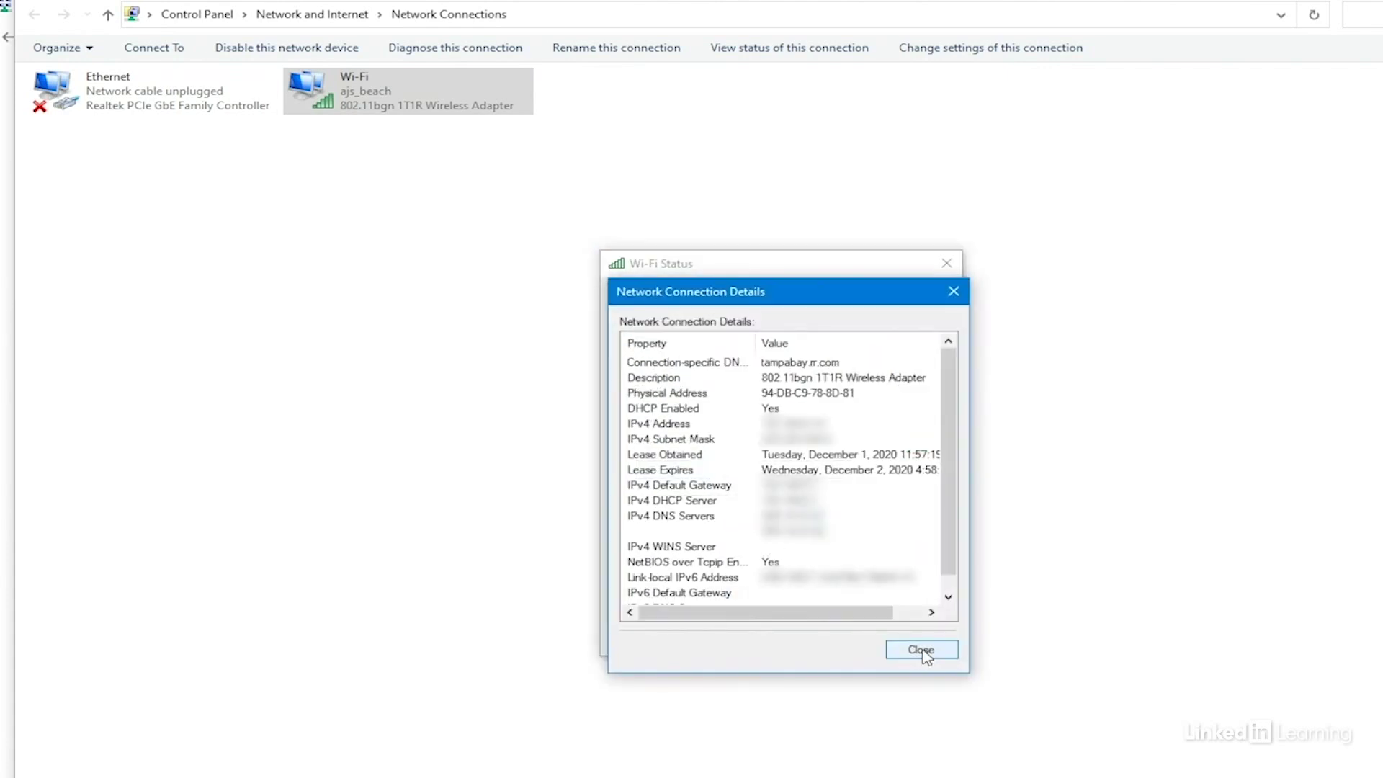
{"action": "left_click", "coordinate": [789, 425]}
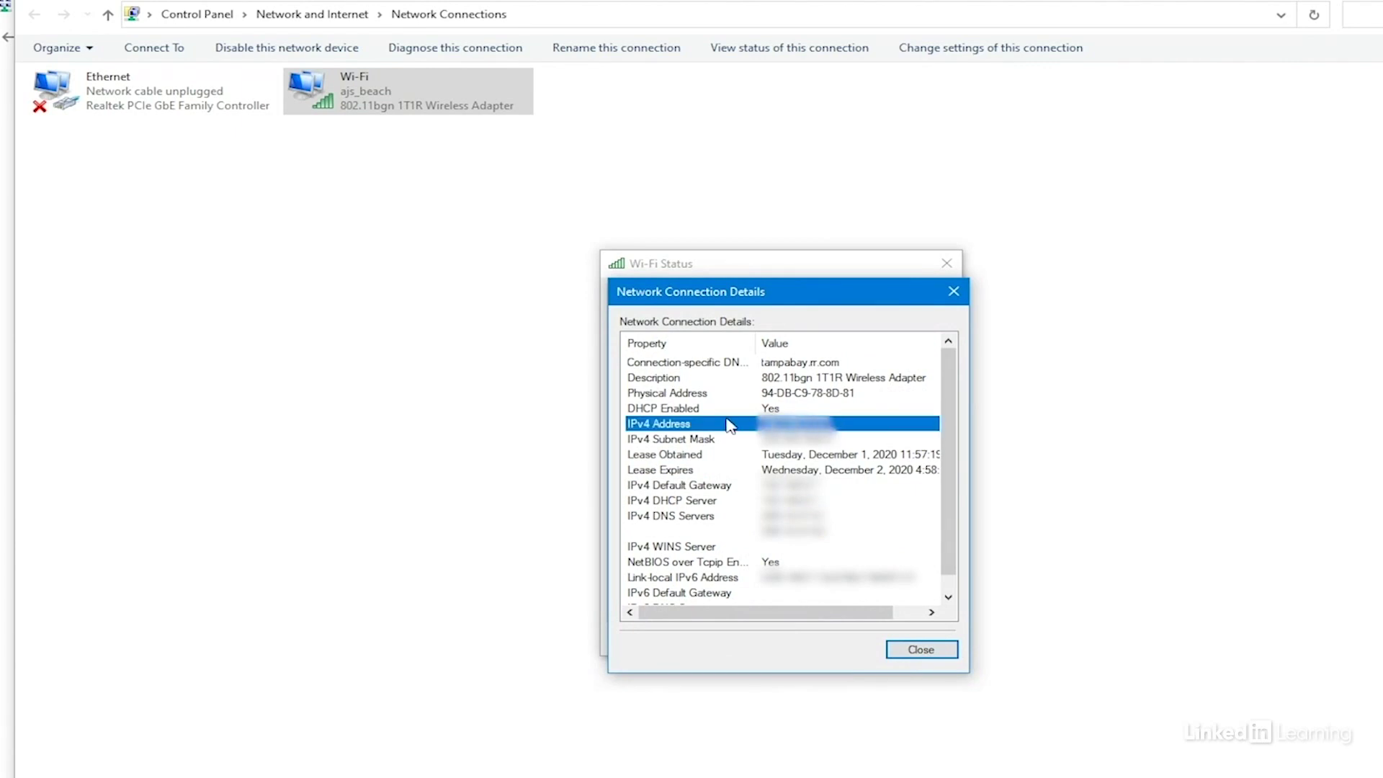
{"action": "left_click", "coordinate": [804, 442]}
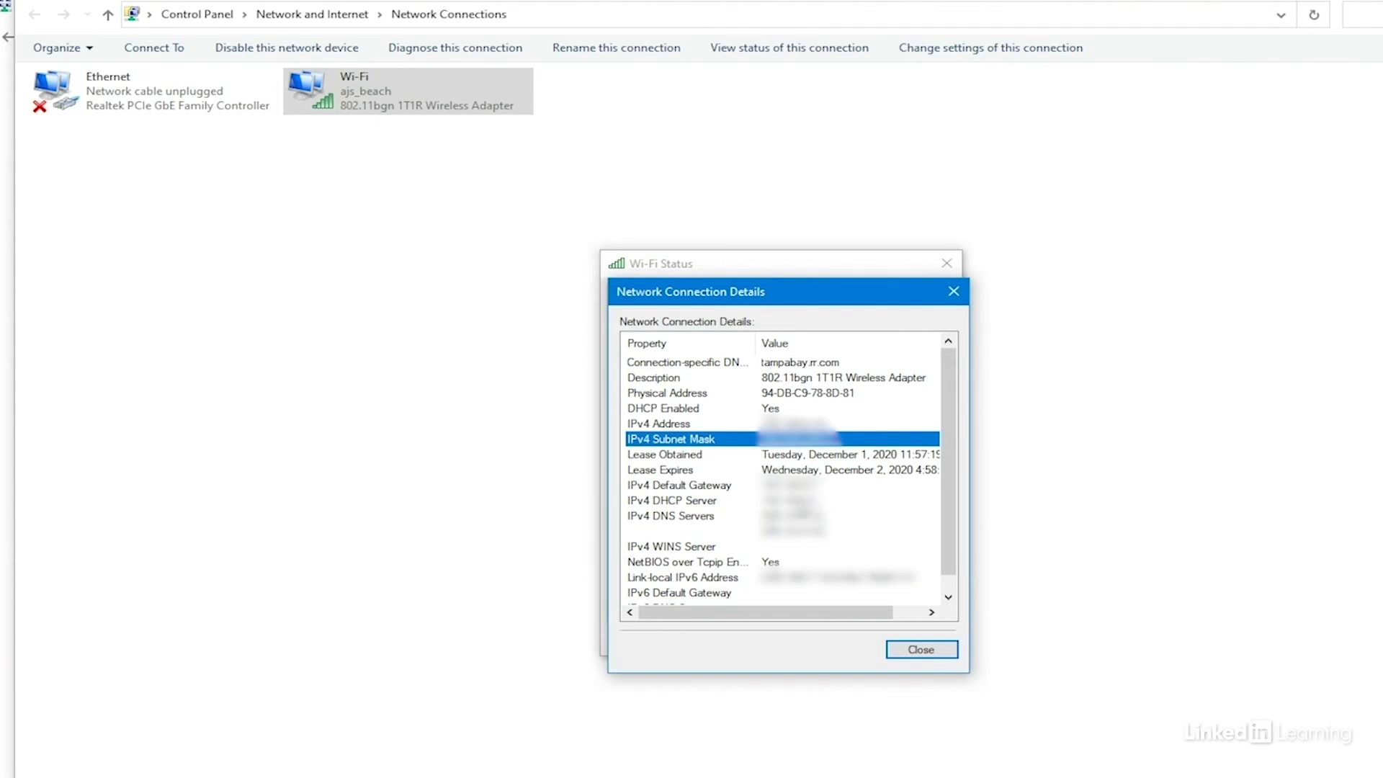
{"action": "left_click", "coordinate": [794, 500]}
{"action": "left_click", "coordinate": [797, 516]}
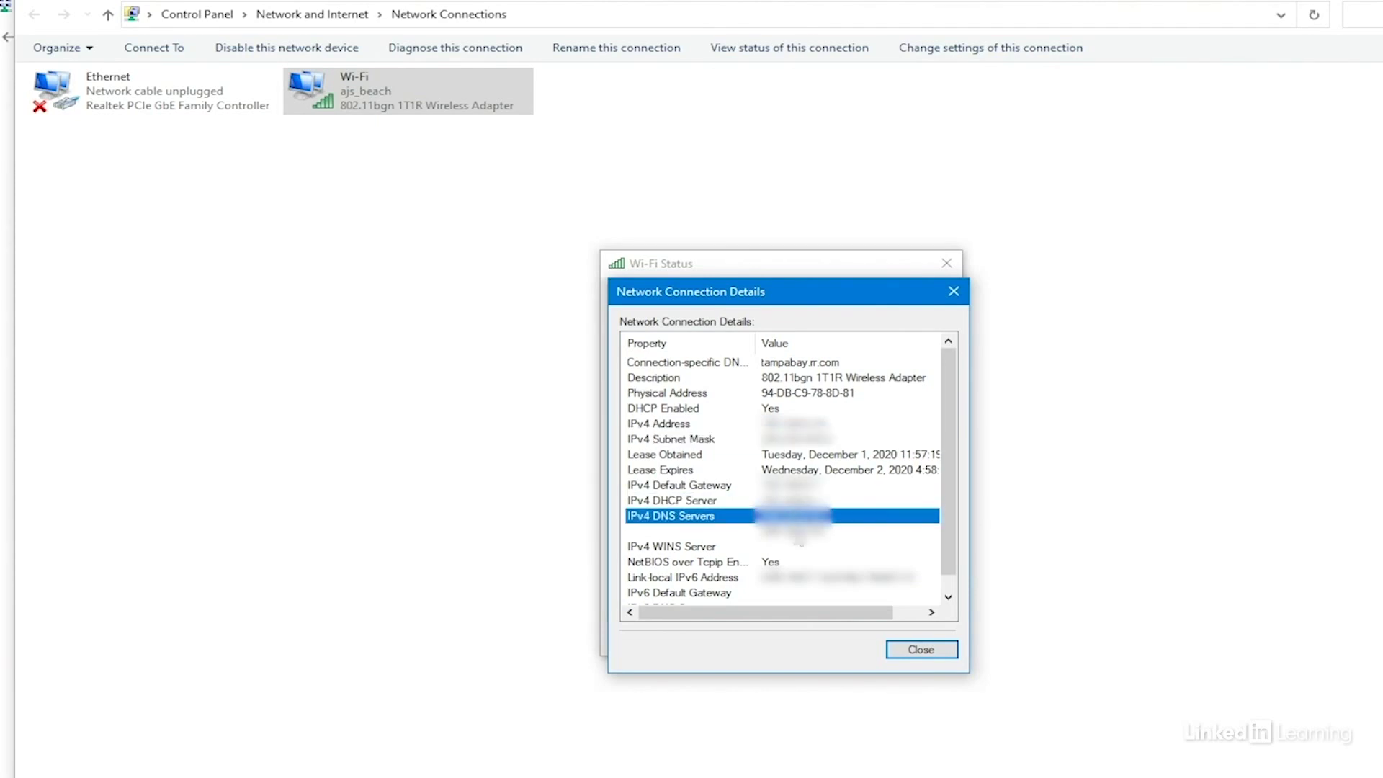
{"action": "left_click", "coordinate": [797, 485]}
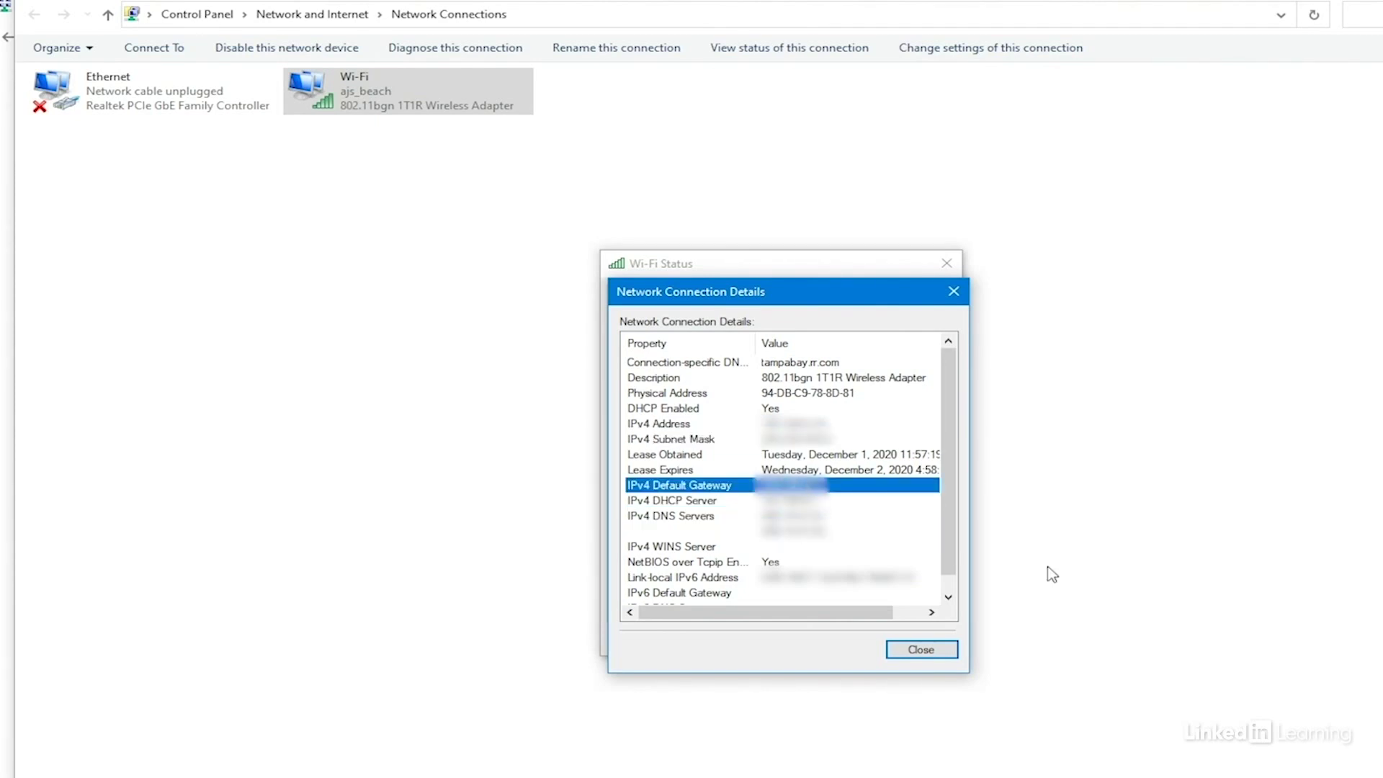
{"action": "left_click", "coordinate": [922, 649]}
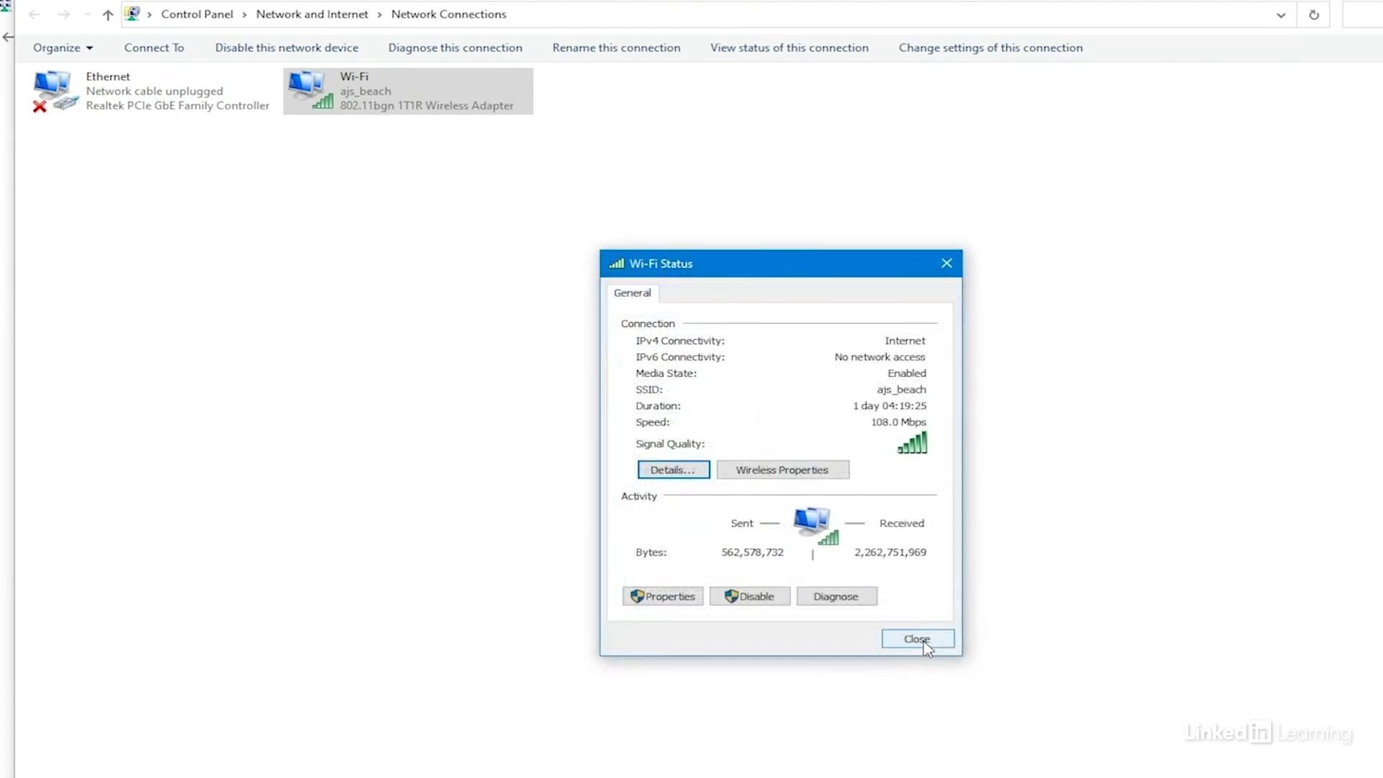
{"action": "left_click", "coordinate": [917, 639]}
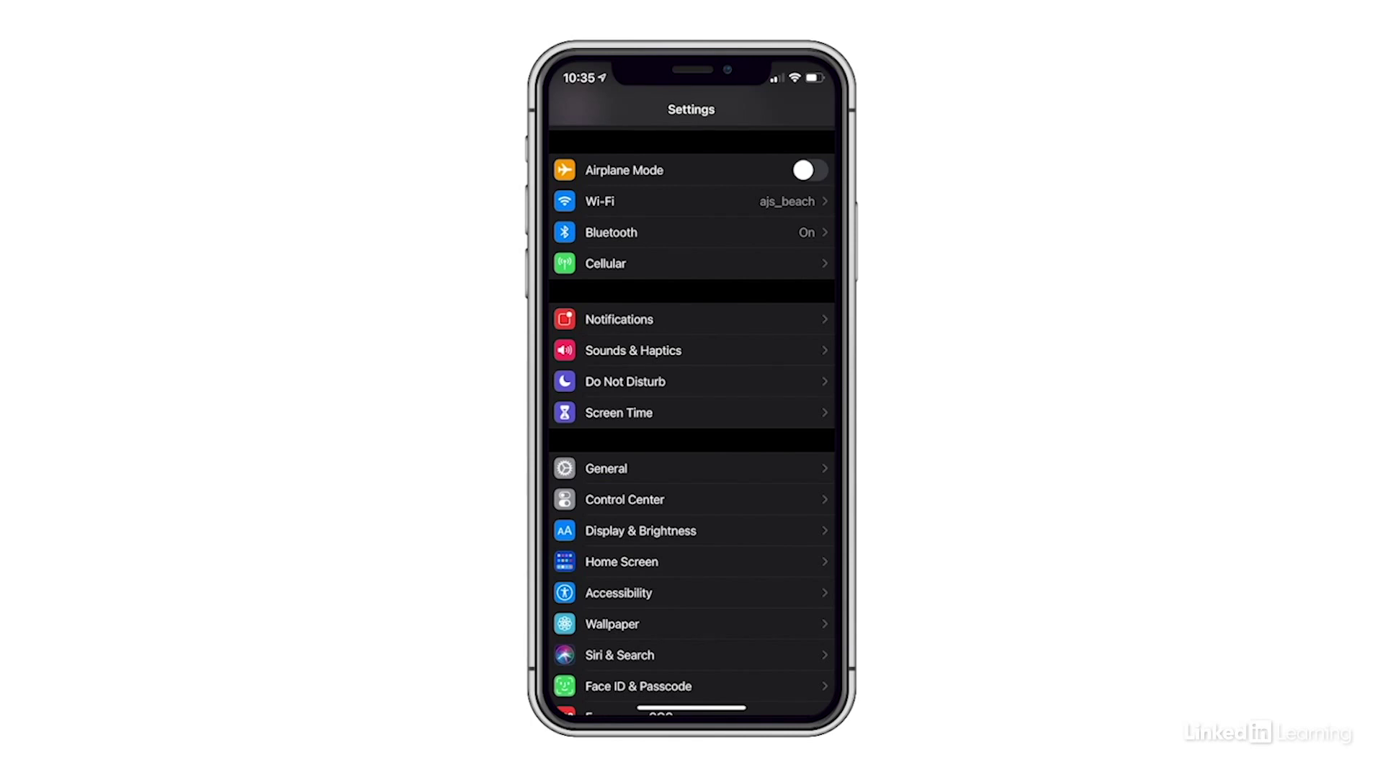
- Open Wi-Fi settings and the ajs_beach details showing IP 192.168.0.40 and router 192.168.0.1
{"action": "left_click", "coordinate": [690, 203]}
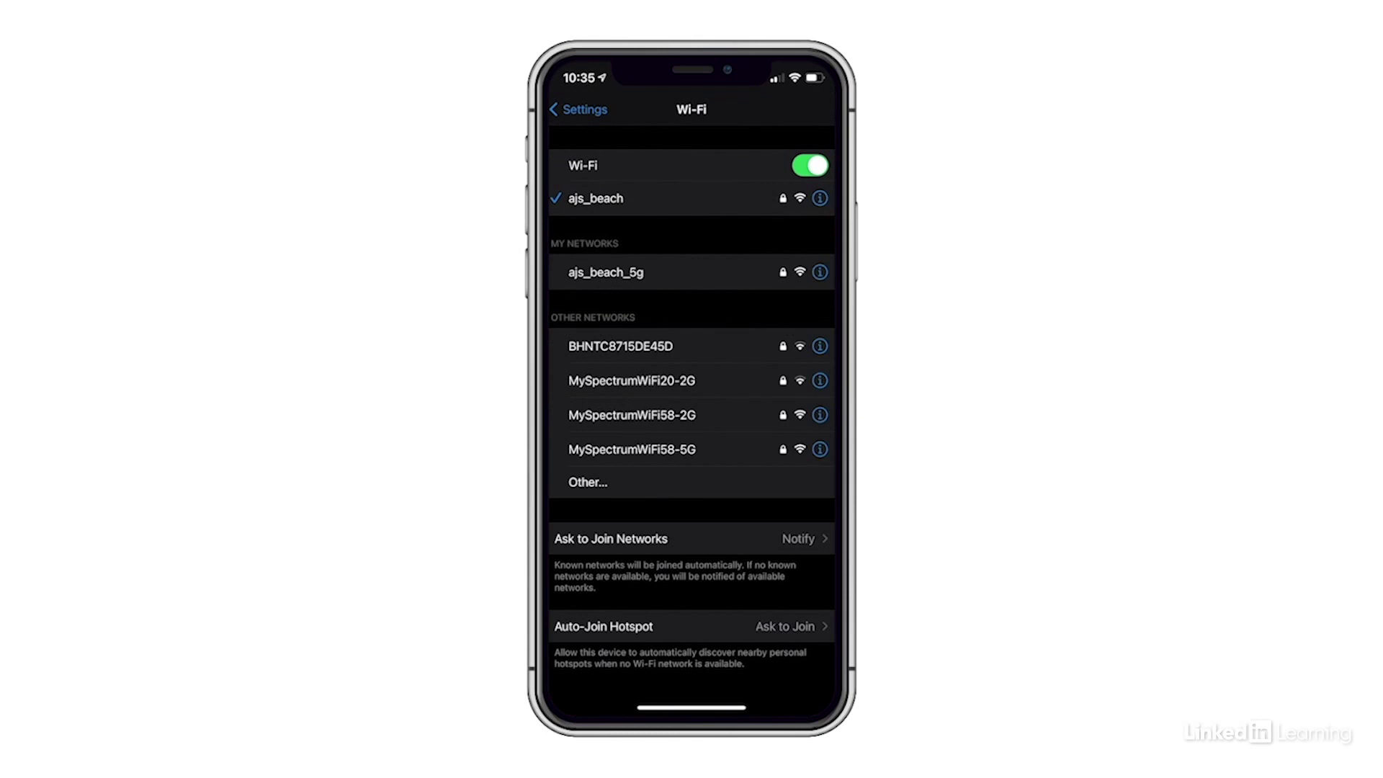
{"action": "left_click", "coordinate": [819, 198]}
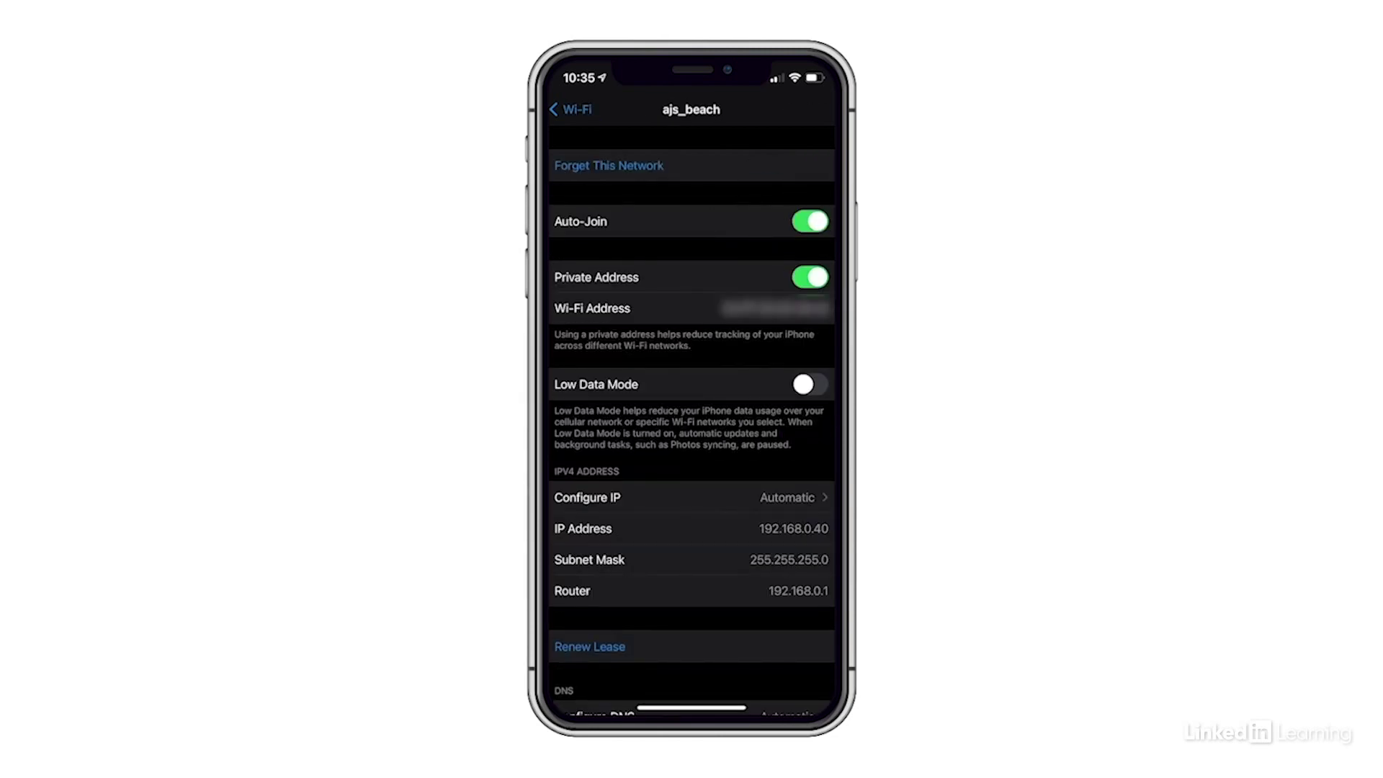
{"action": "scroll", "coordinate": [692, 433], "scroll_direction": "down", "scroll_amount": 3}
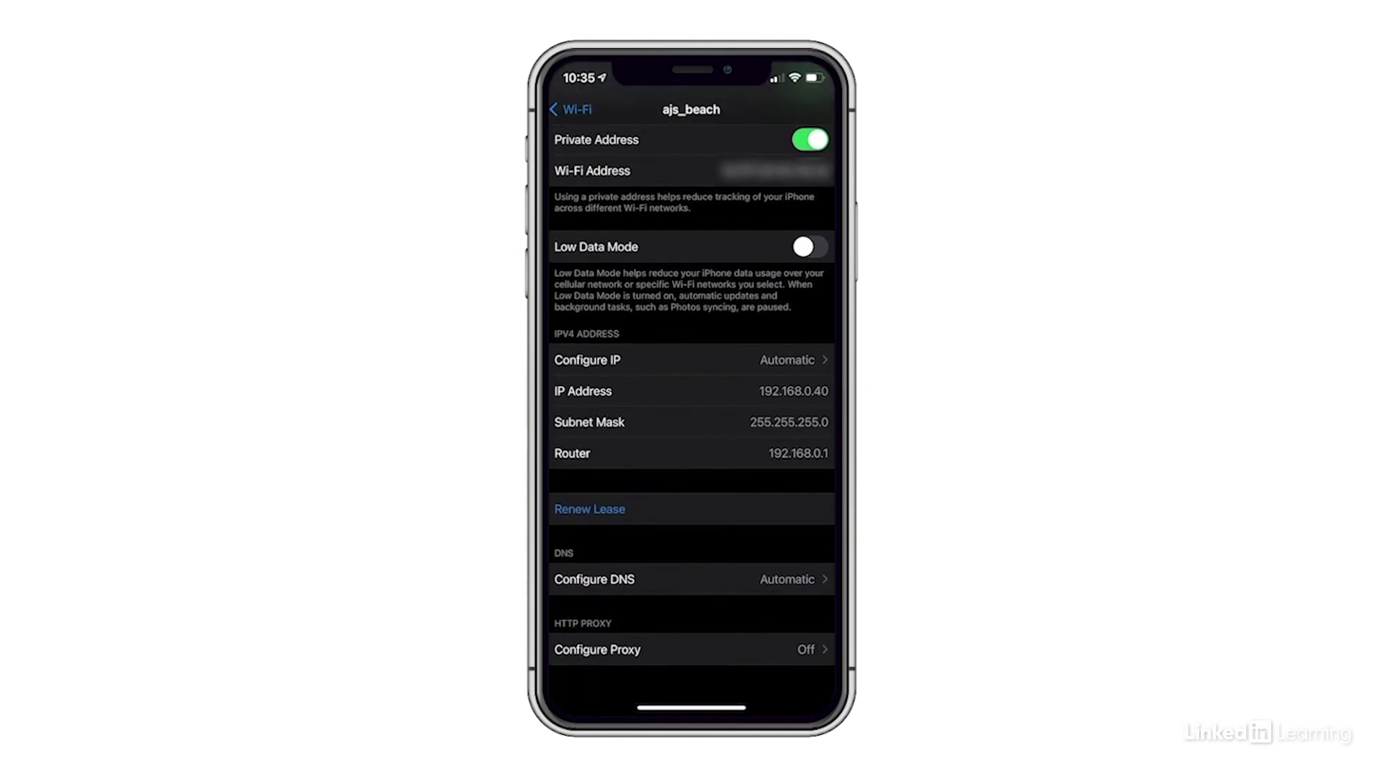